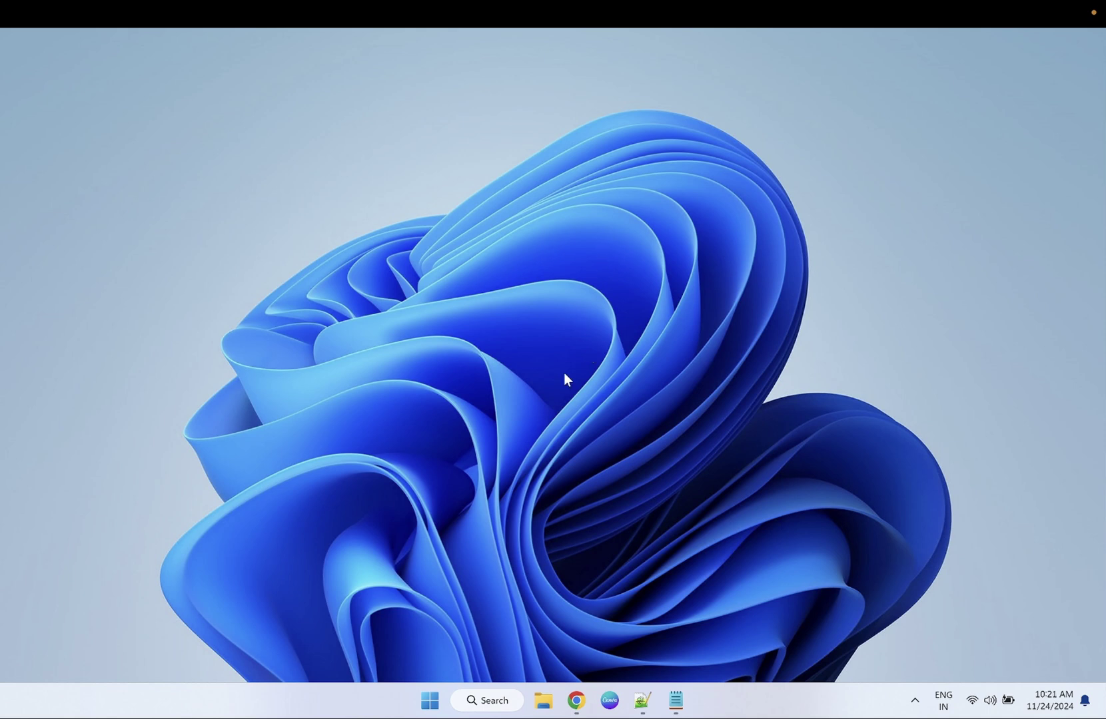
- Switch to Chrome and review the Raphire/Win11Debloat repository's usage methods, supported parameters and file list
click(576, 700)
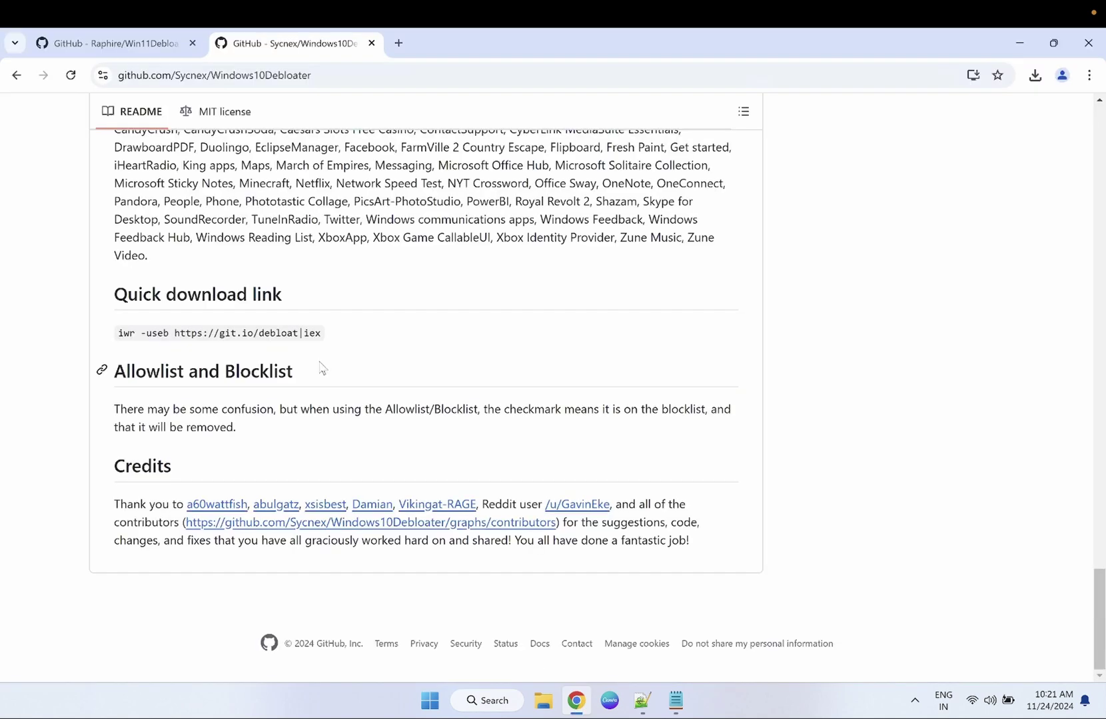
click(131, 48)
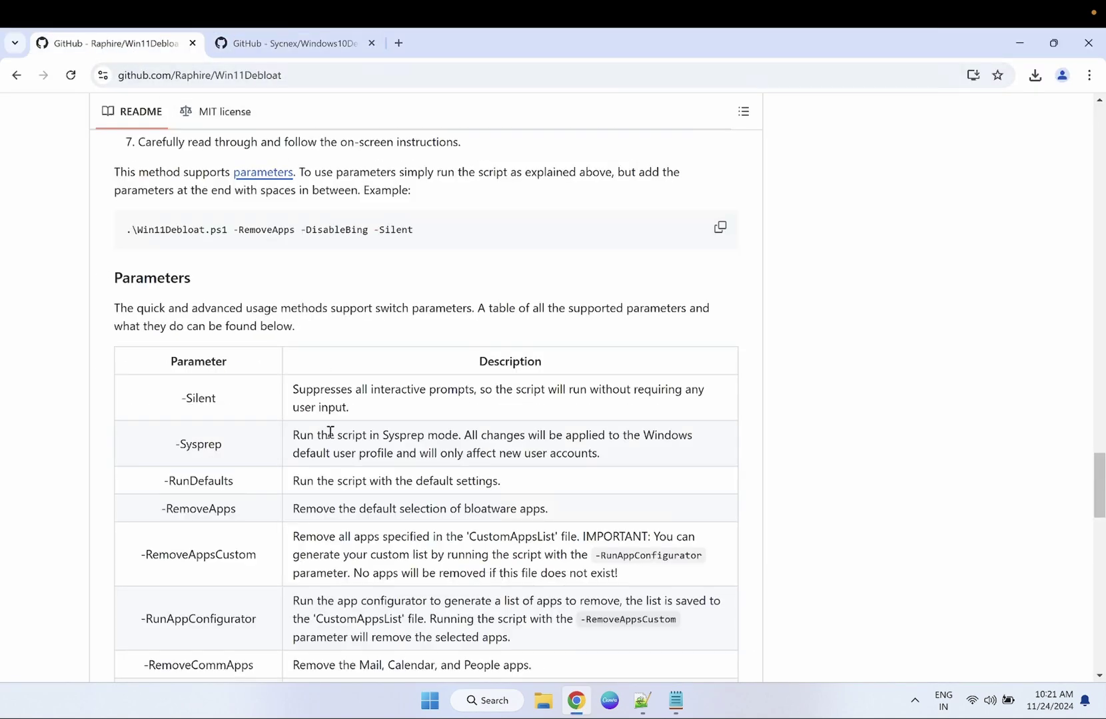
scroll(330, 433, up, 1)
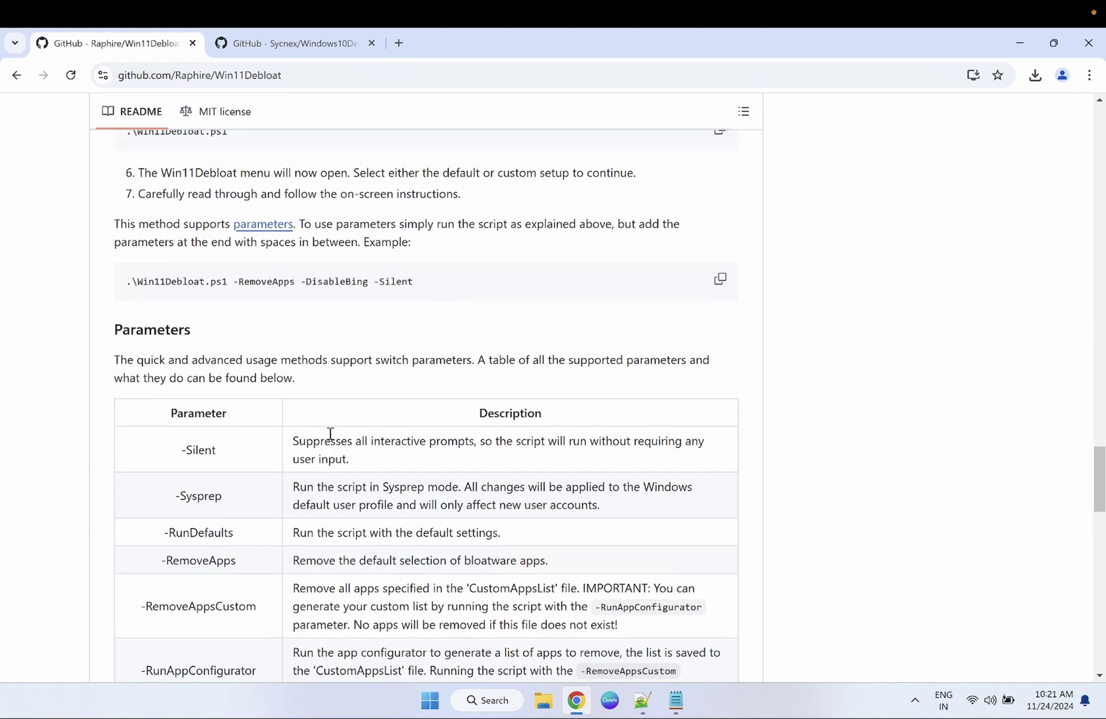
scroll(330, 434, down, 2)
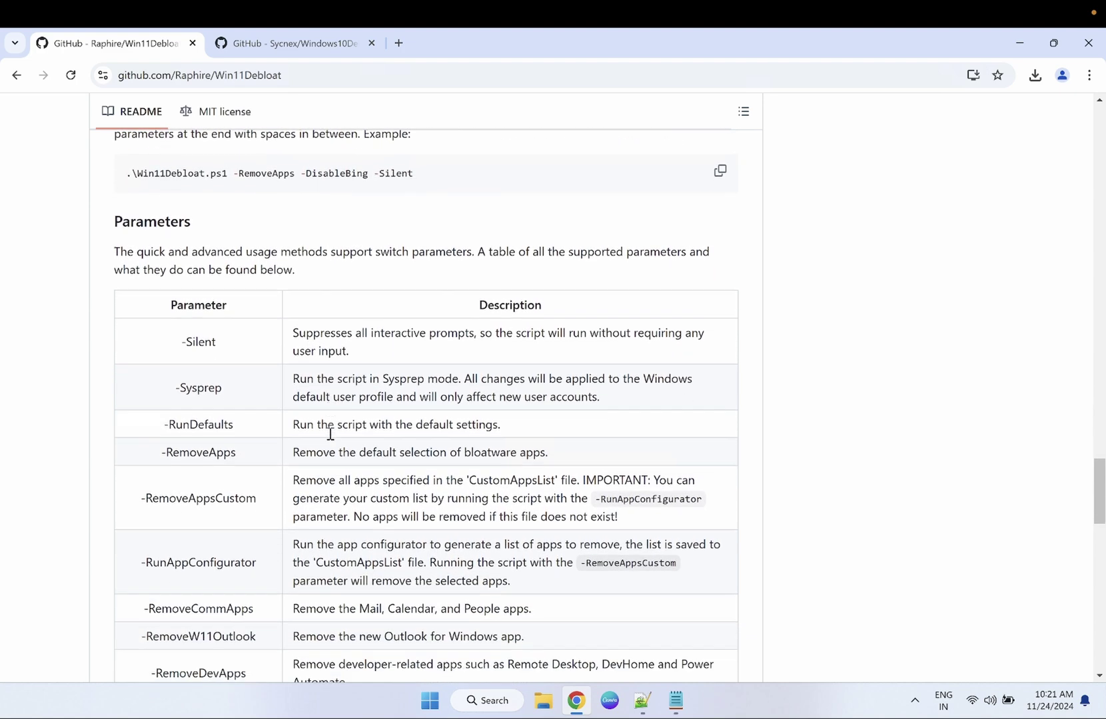
scroll(330, 434, up, 20)
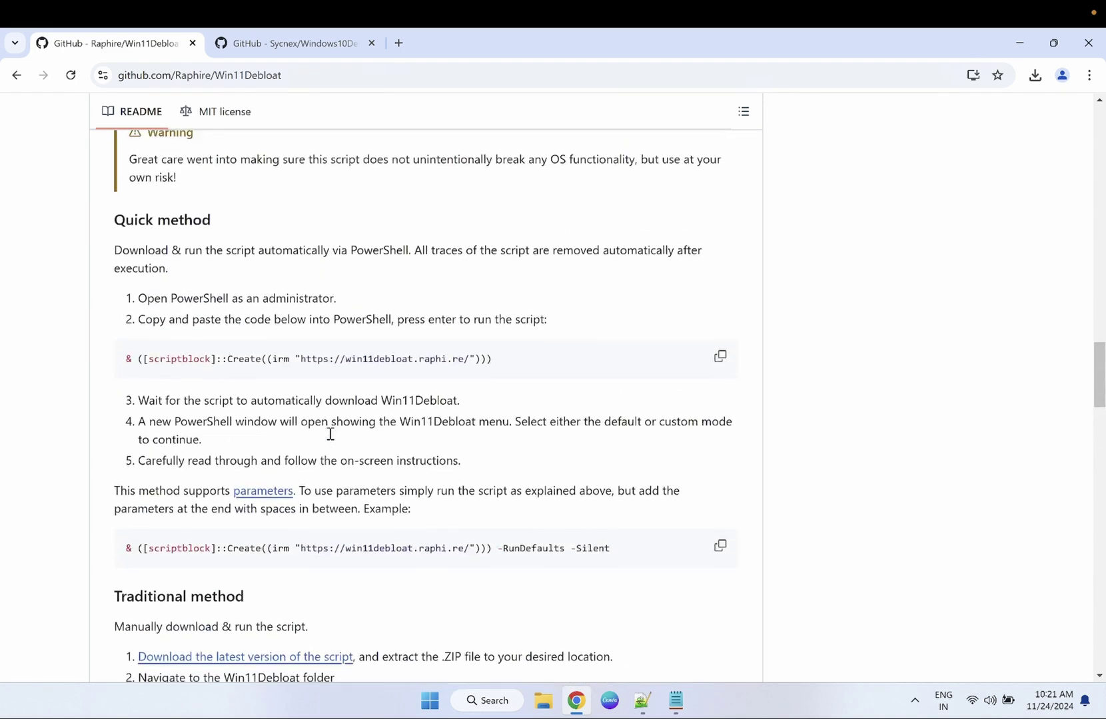
scroll(329, 433, up, 20)
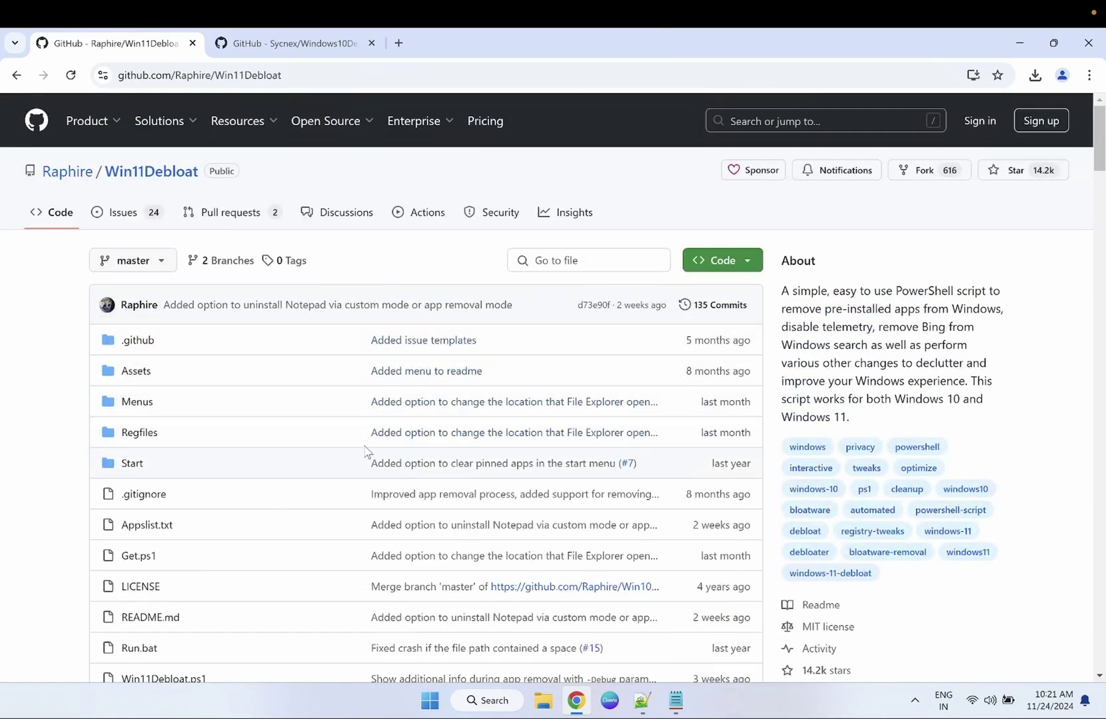
scroll(397, 408, down, 3)
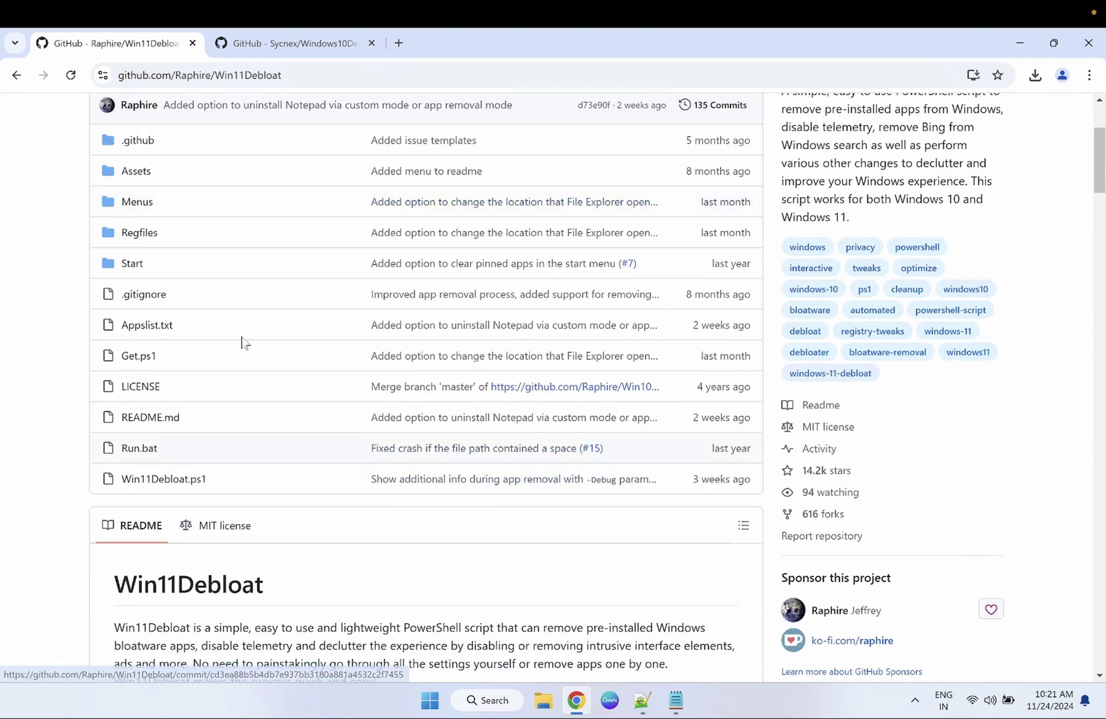
- Review the Sycnex/Windows10Debloater repository page and its README instructions for running the scripts
key(ctrl+Tab)
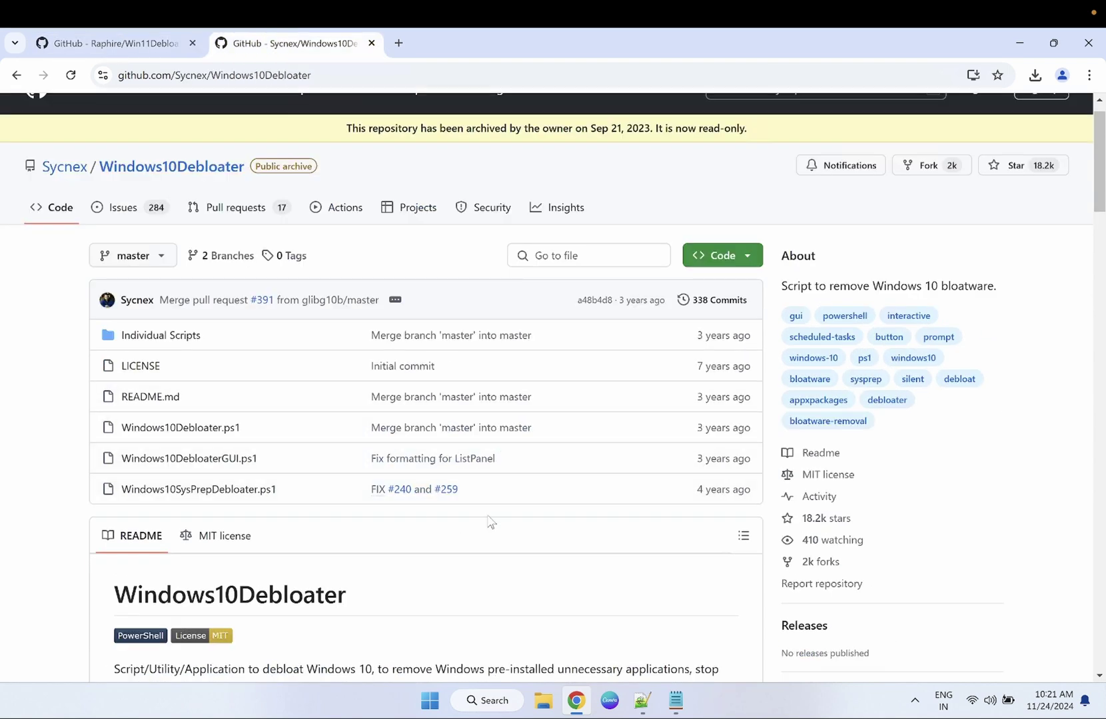
scroll(503, 516, down, 1)
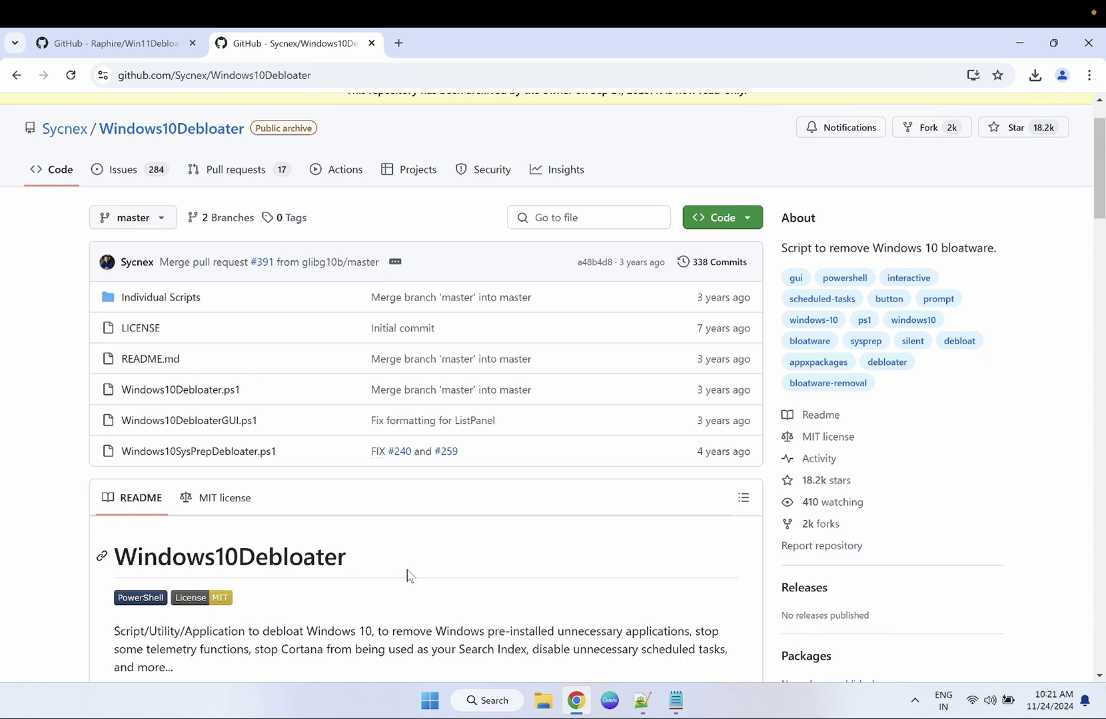
scroll(408, 575, down, 1)
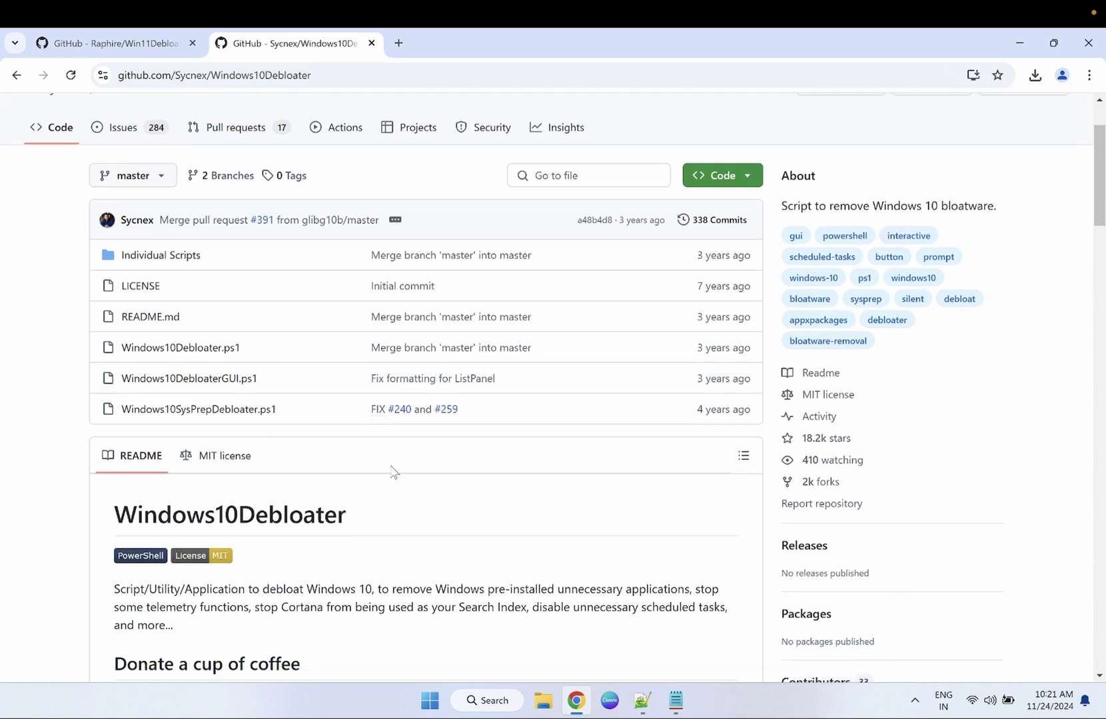
scroll(391, 490, down, 8)
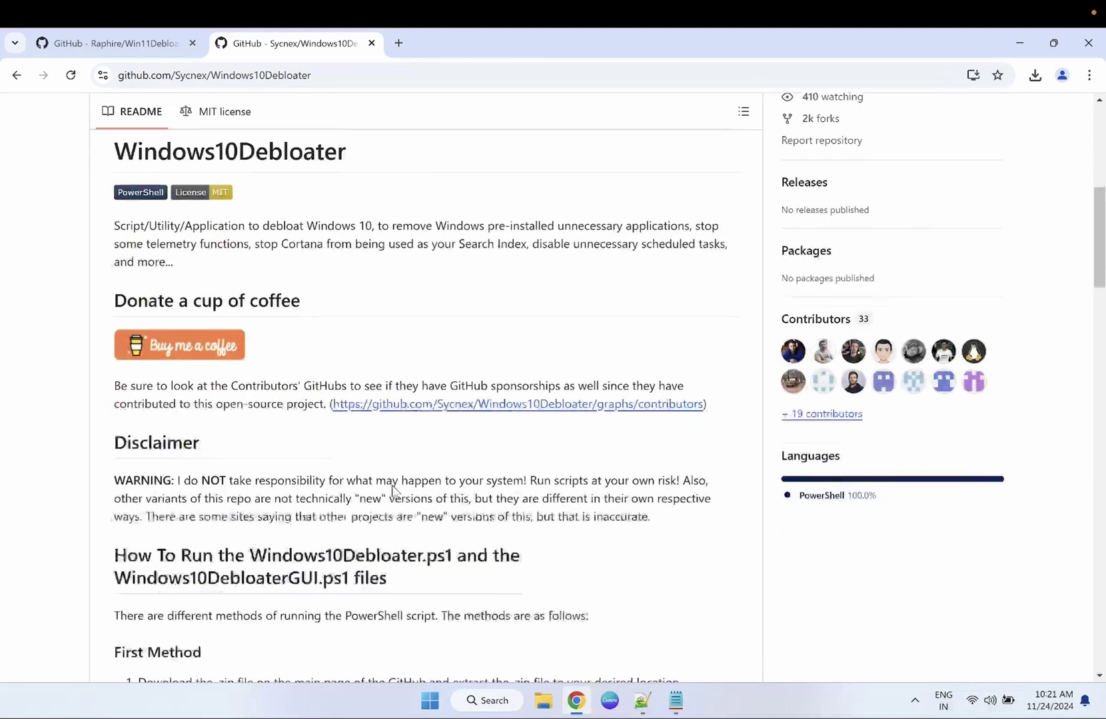
scroll(393, 491, down, 12)
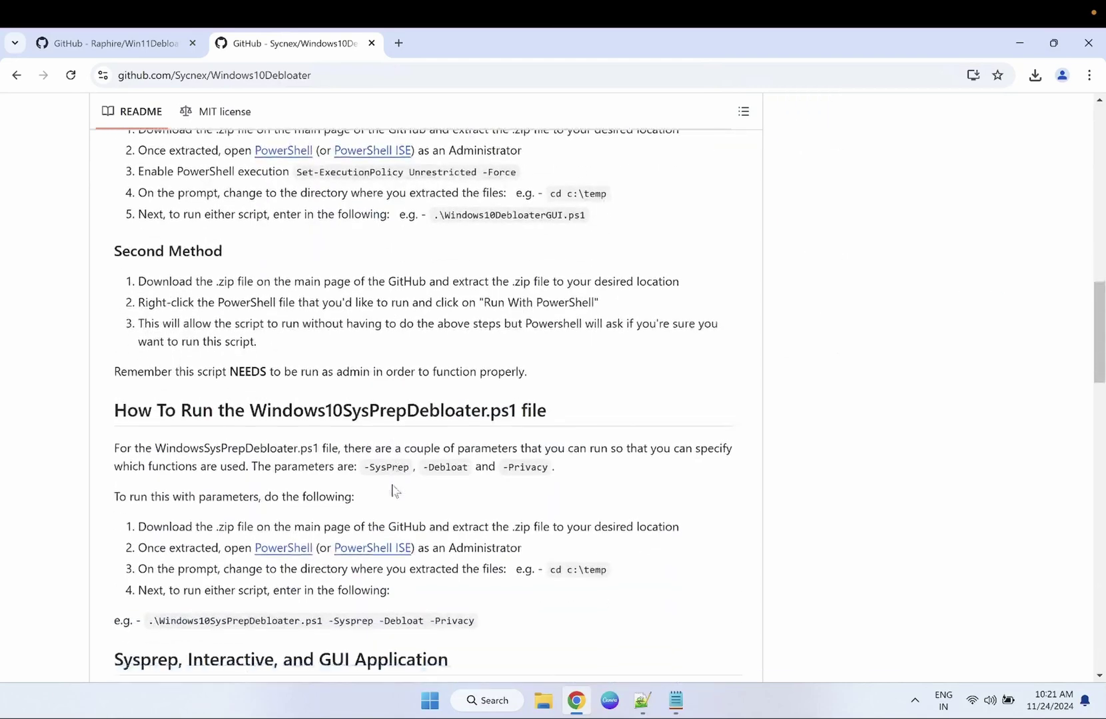
scroll(393, 491, down, 5)
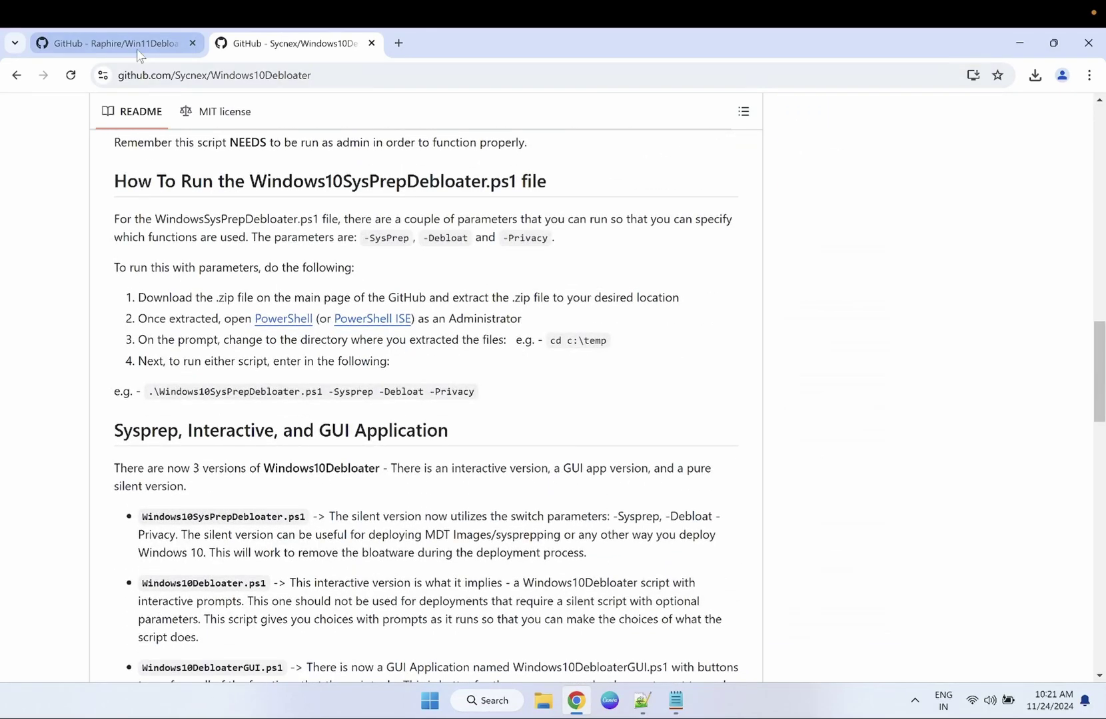
- Return to the Win11Debloat repository page and check its code download options, including Download ZIP
click(137, 48)
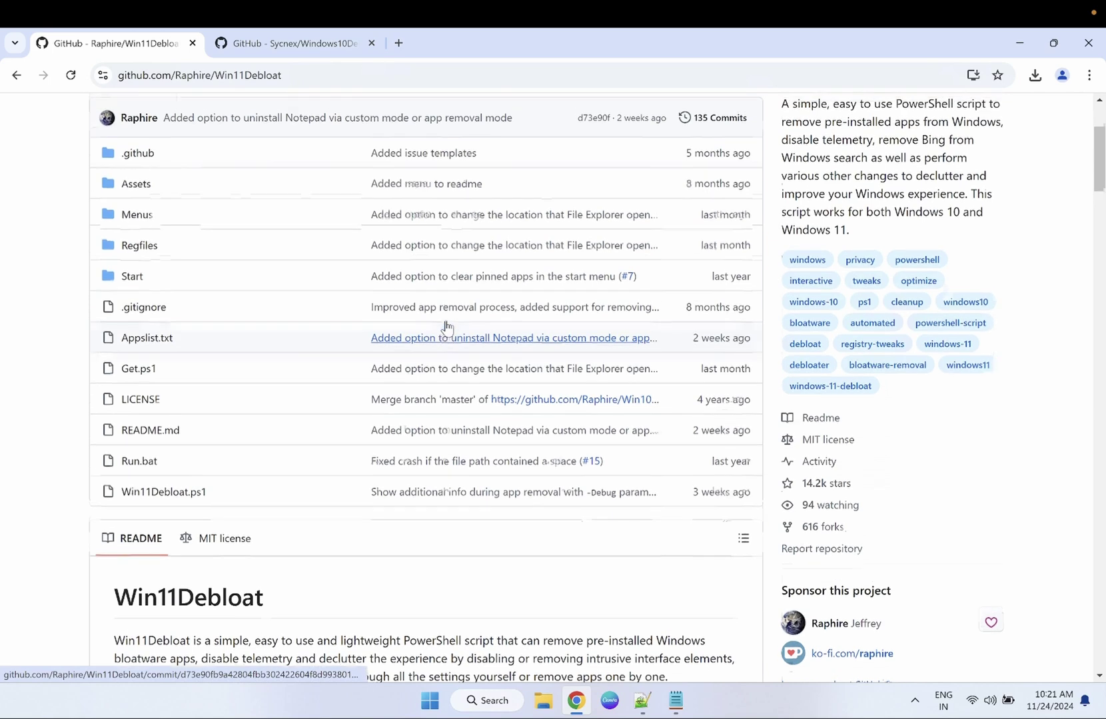
scroll(446, 326, up, 3)
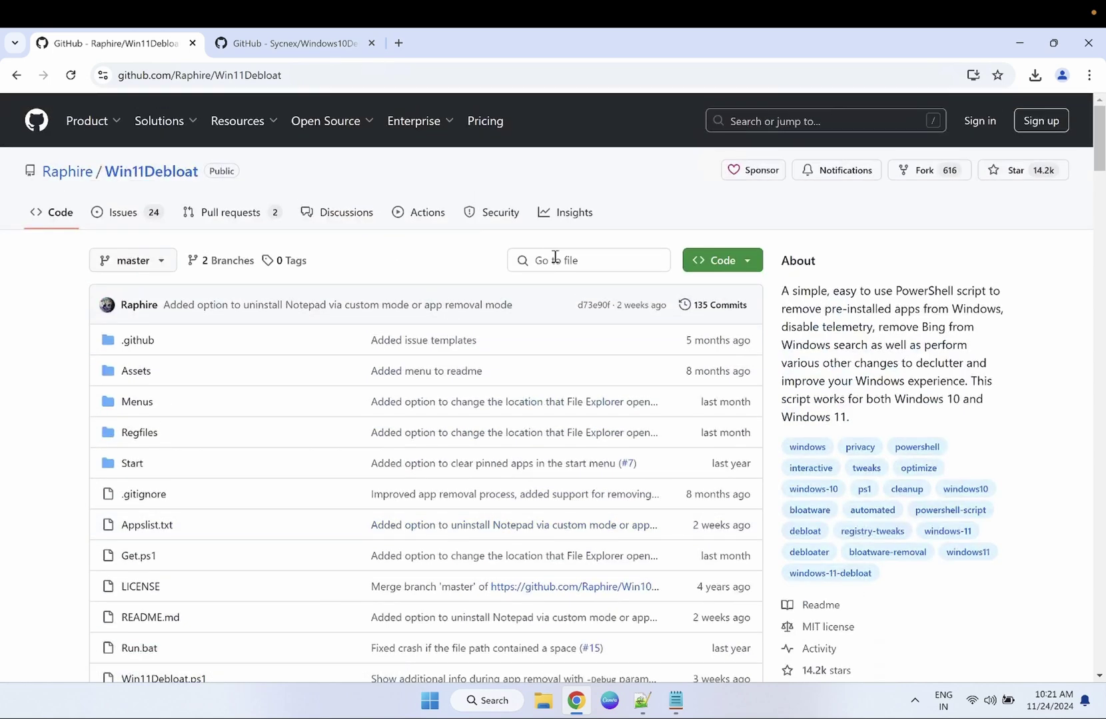
click(744, 266)
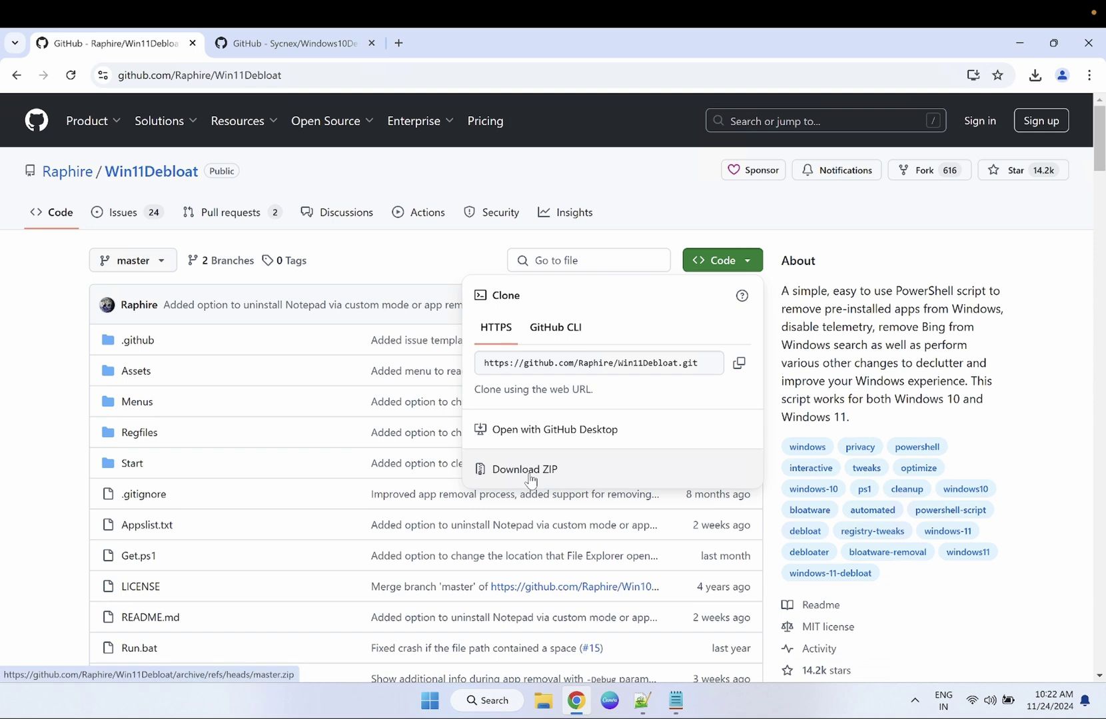
click(638, 197)
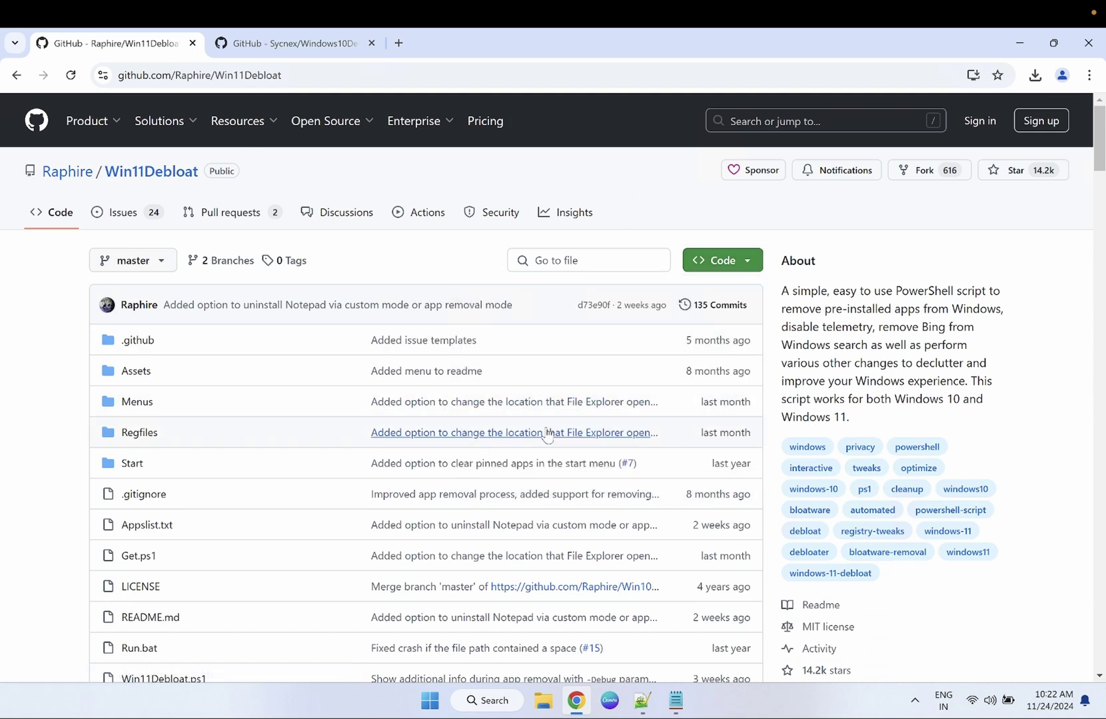
- Switch to File Explorer and open the inner Win11Debloat-master folder inside Downloads\Win11Debloat-master
click(544, 700)
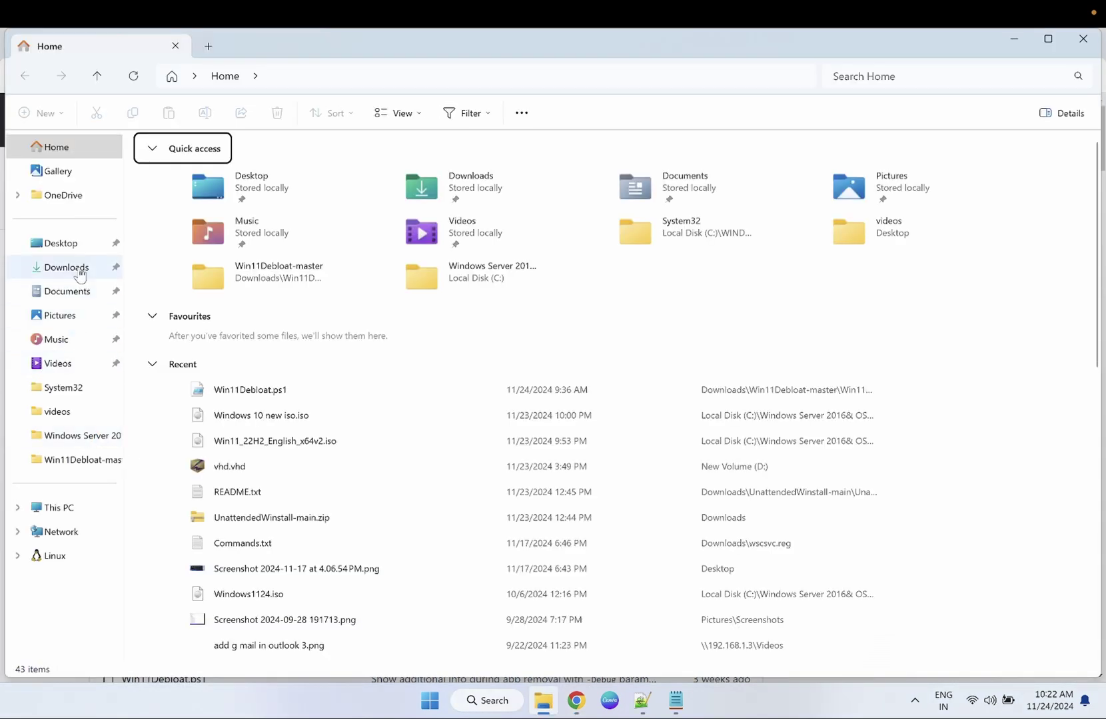
click(74, 268)
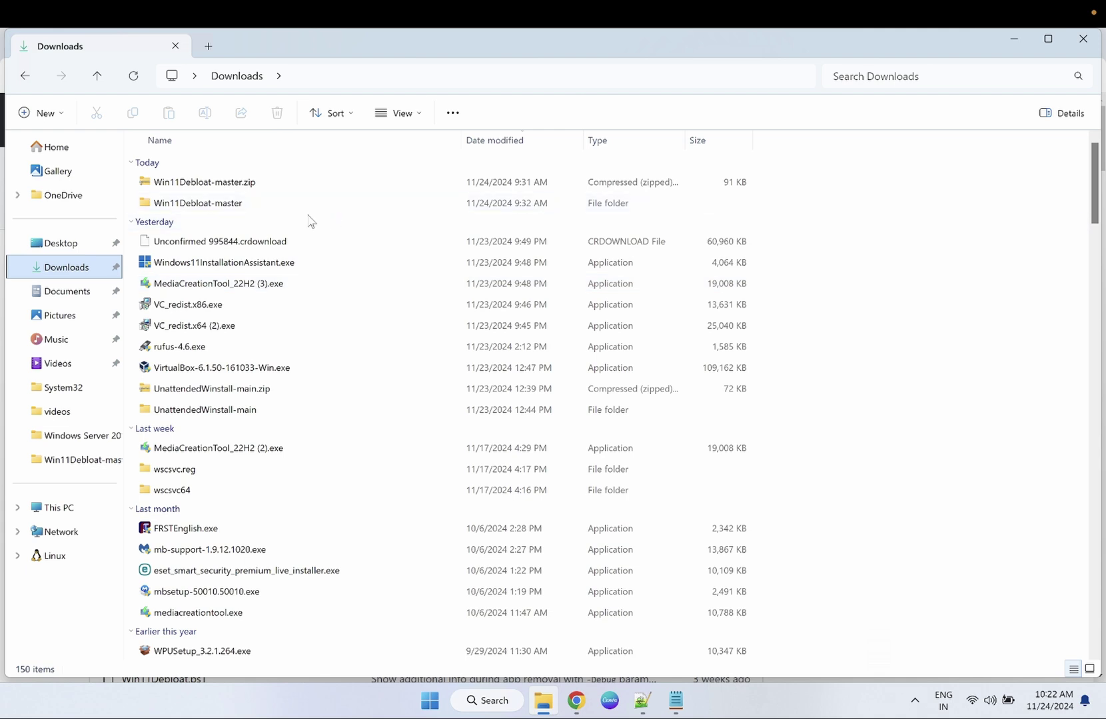
click(230, 181)
right_click(229, 182)
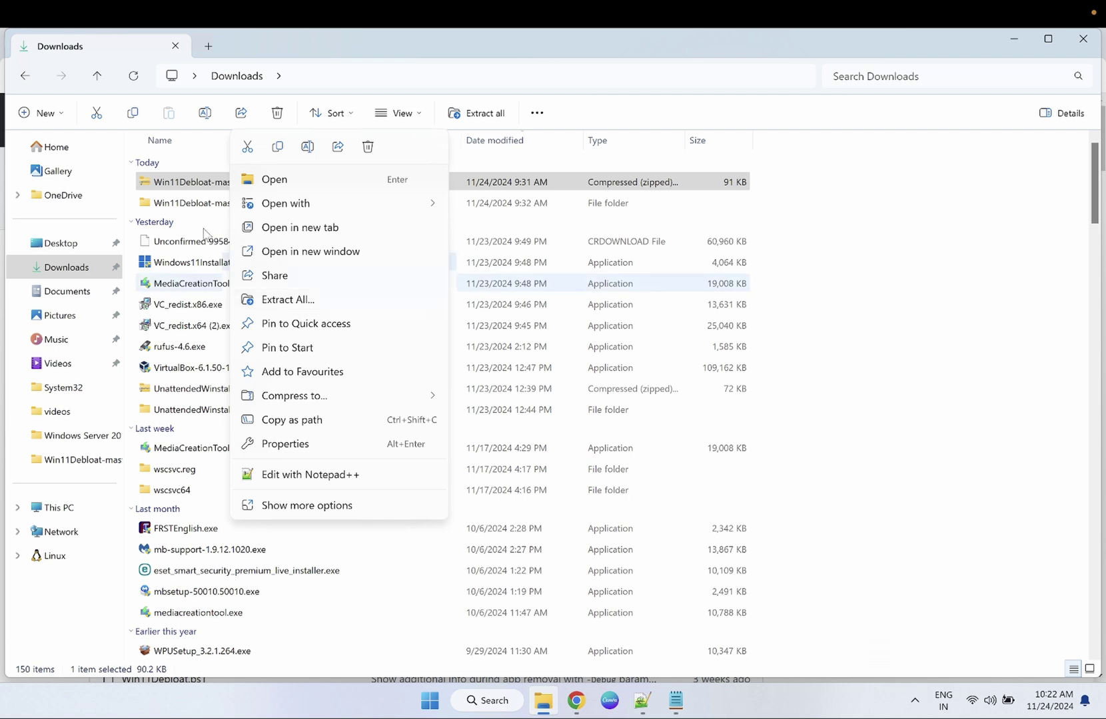
click(200, 204)
double_click(201, 205)
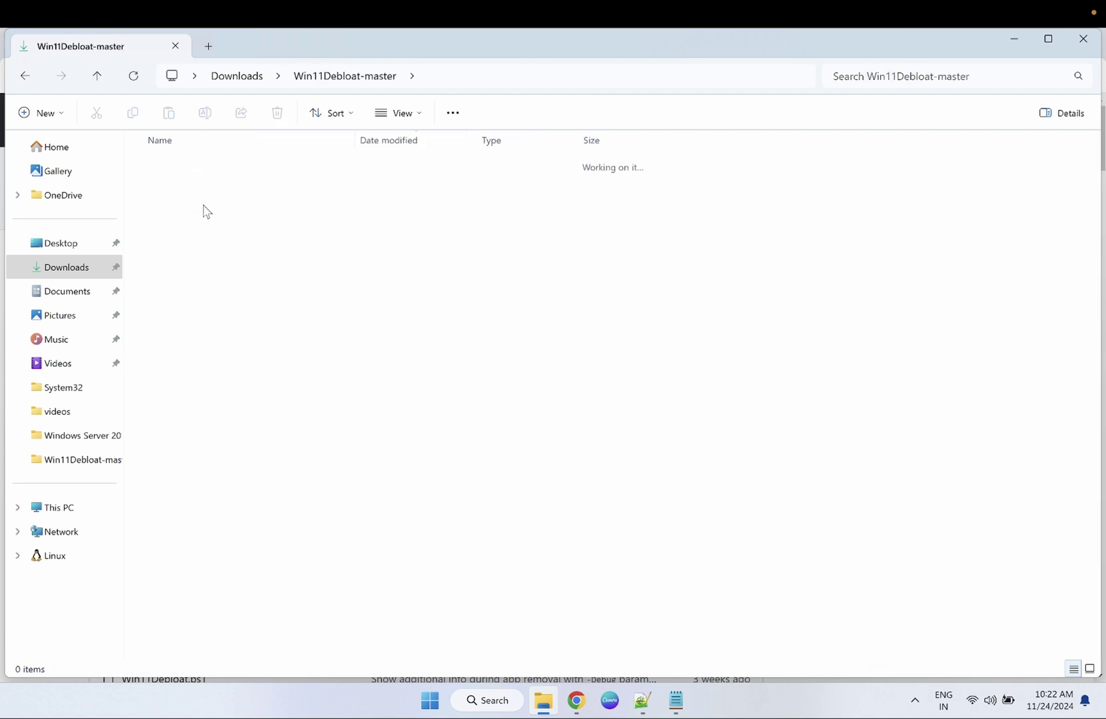
double_click(239, 189)
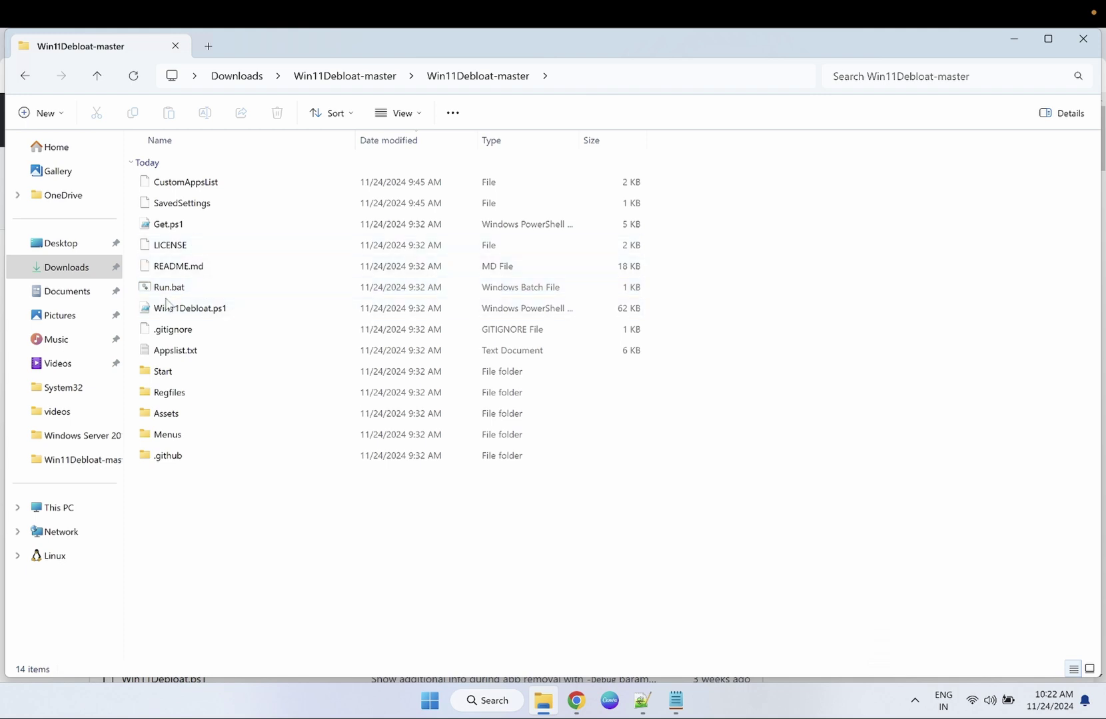
- Rename README.md to README.txt and accept the file extension change
click(269, 268)
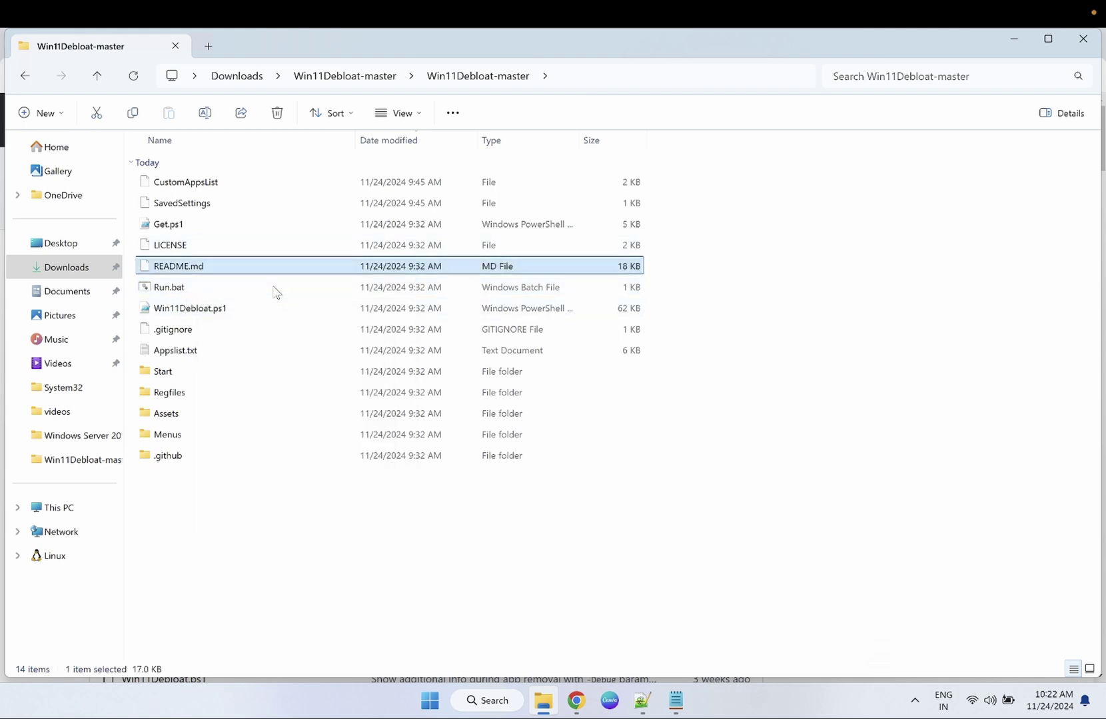
key(F2)
key(Right)
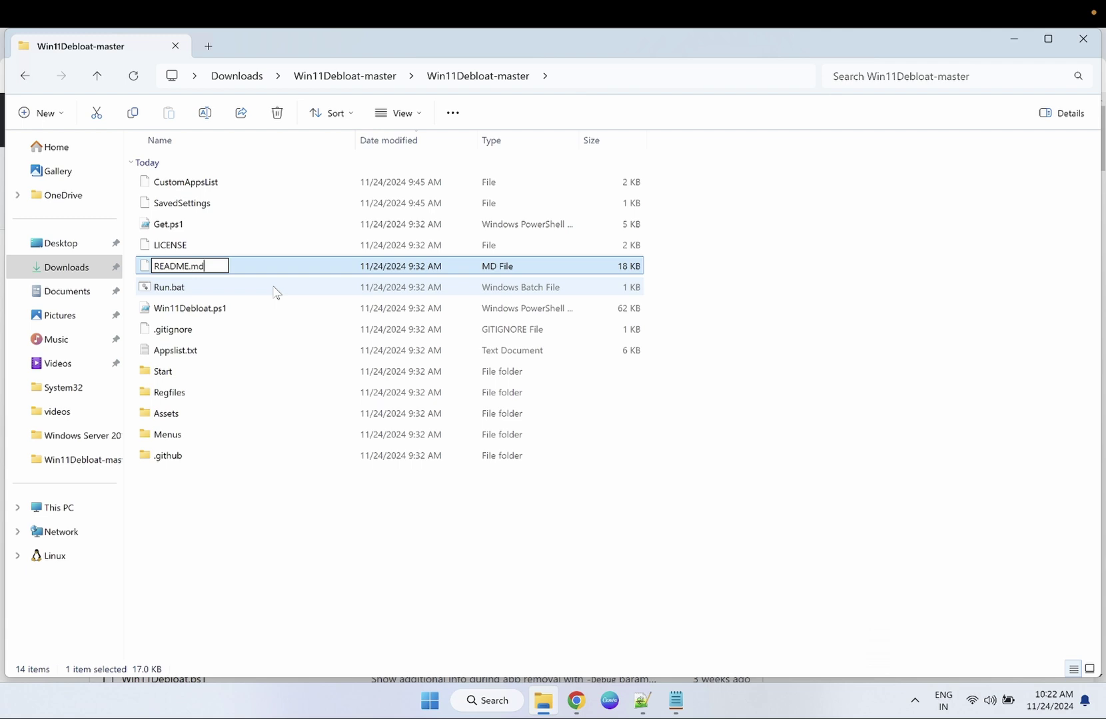
key(BackSpace)
key(BackSpace)
text(txt)
key(Return)
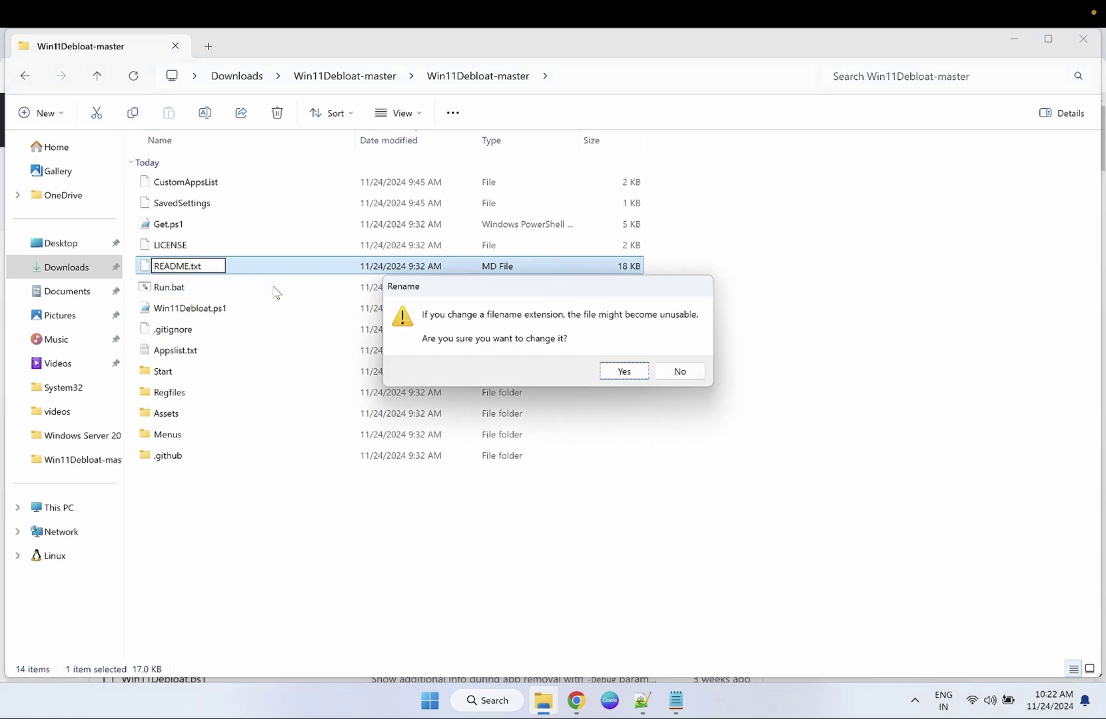
click(632, 371)
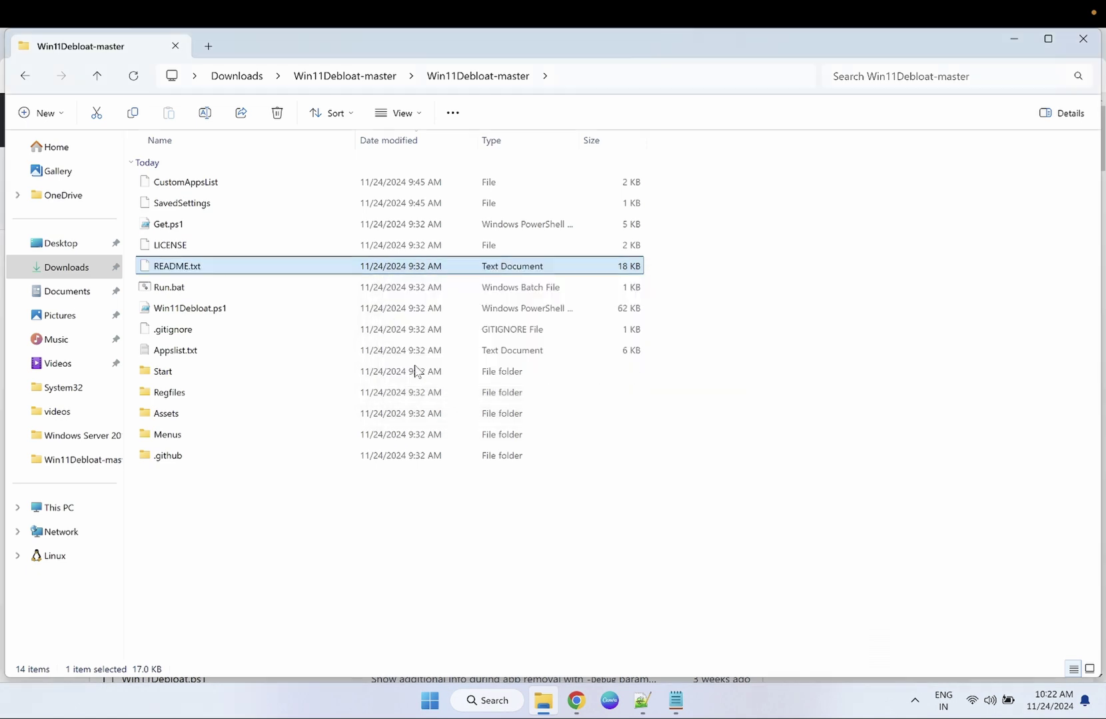
- Open README.txt in a maximized Notepad window and go to its parameter table
double_click(275, 266)
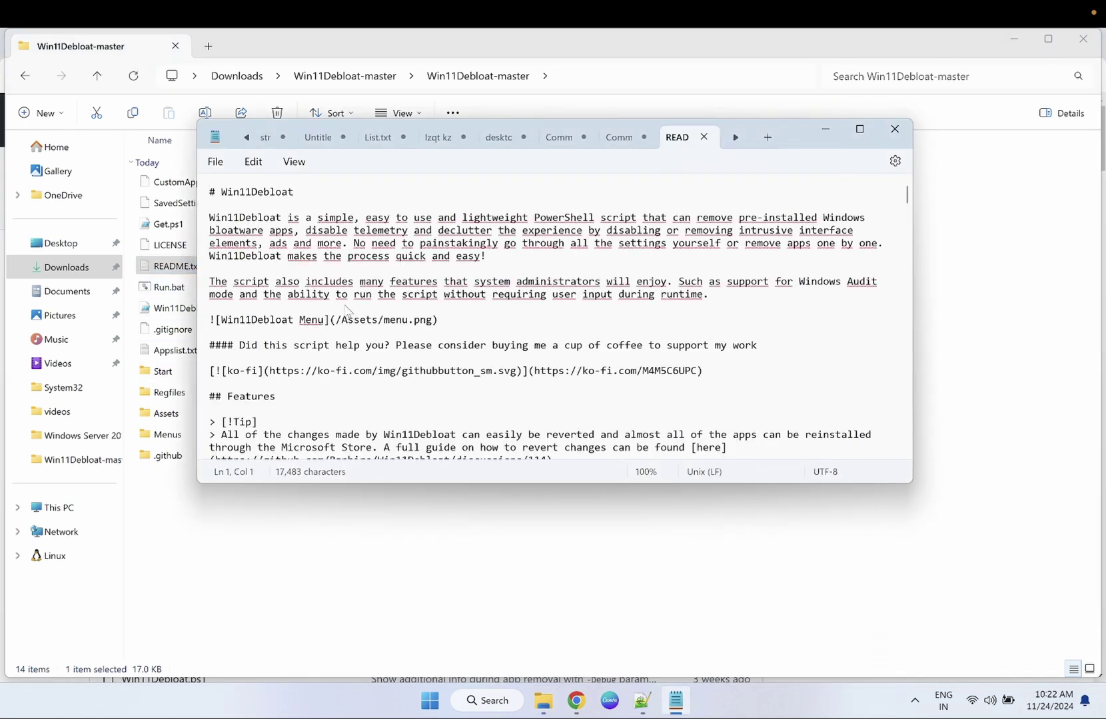
click(860, 128)
scroll(234, 337, down, 20)
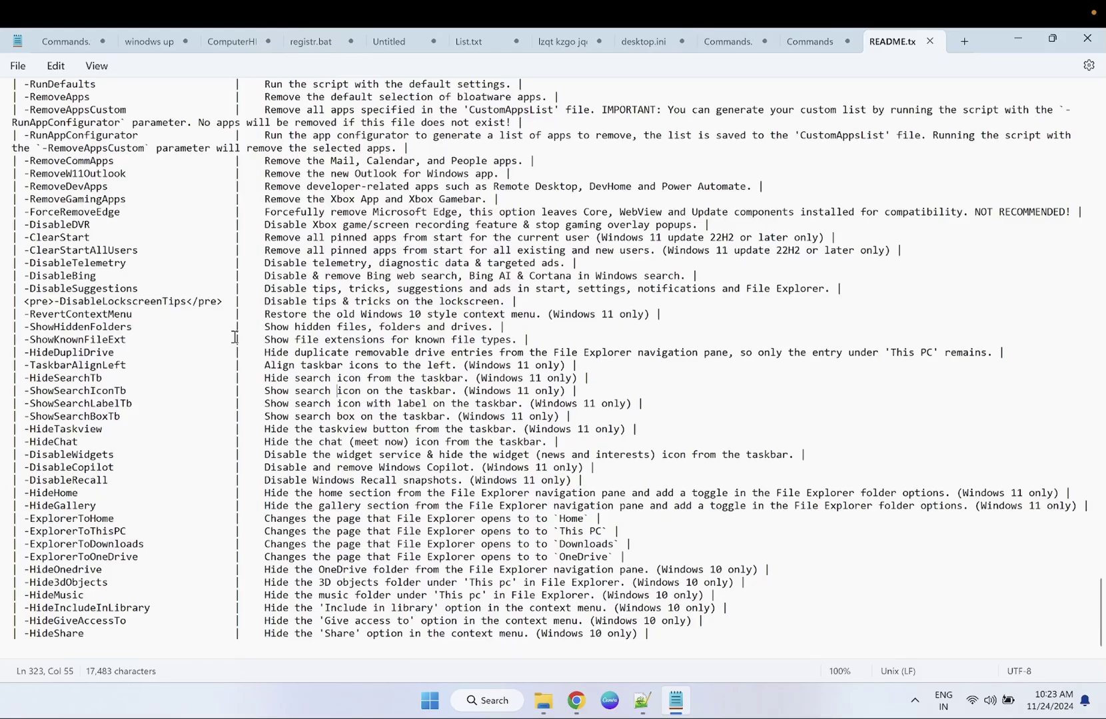
scroll(234, 337, up, 1)
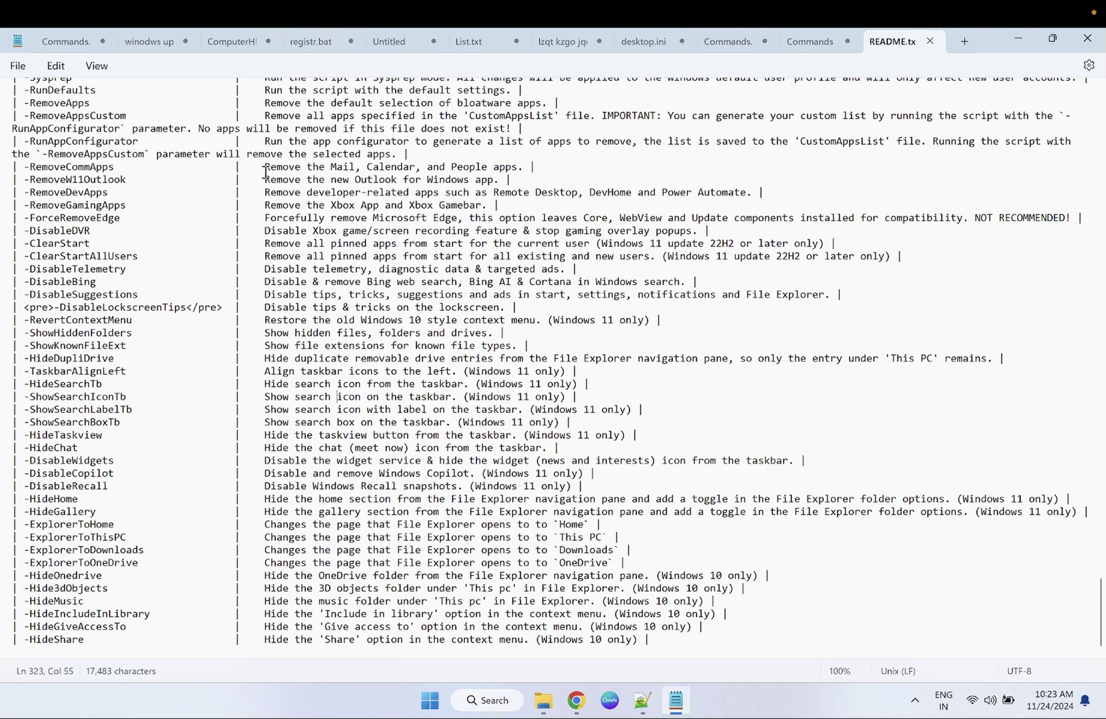
- Examine the removal parameters in README.txt, highlighting "remove Microsoft Edge" under -ForceRemoveEdge, and close the file
drag(34, 168, 457, 474)
click(315, 169)
drag(325, 216, 457, 218)
scroll(416, 326, up, 3)
scroll(416, 326, down, 3)
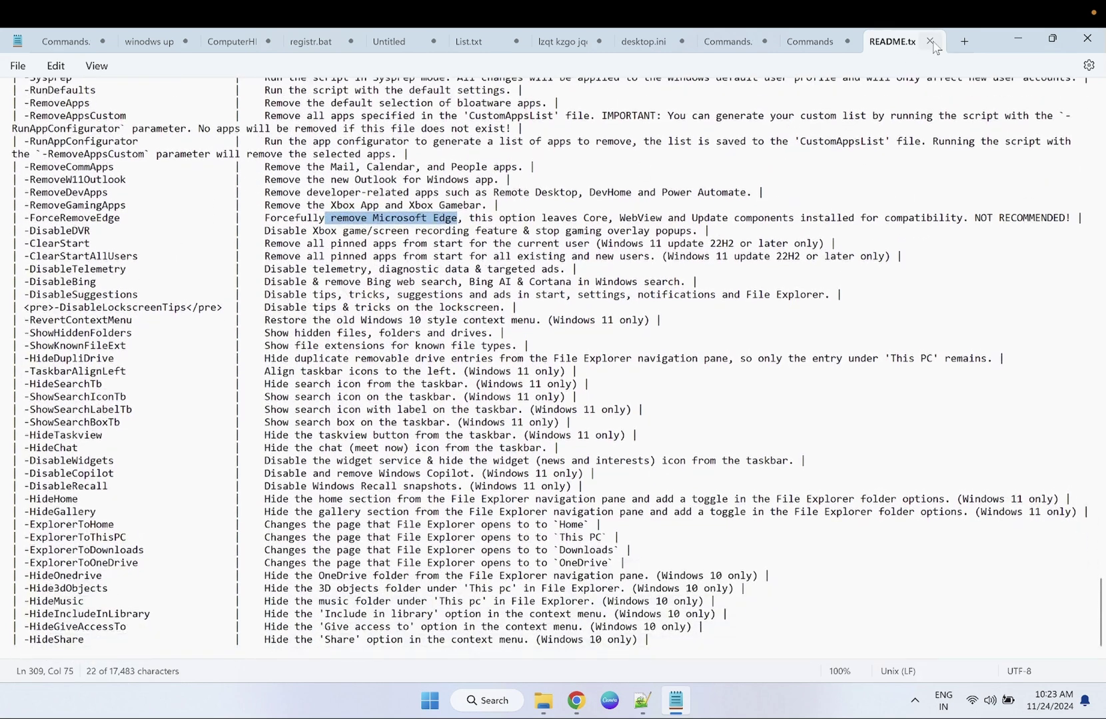
click(930, 42)
click(1019, 41)
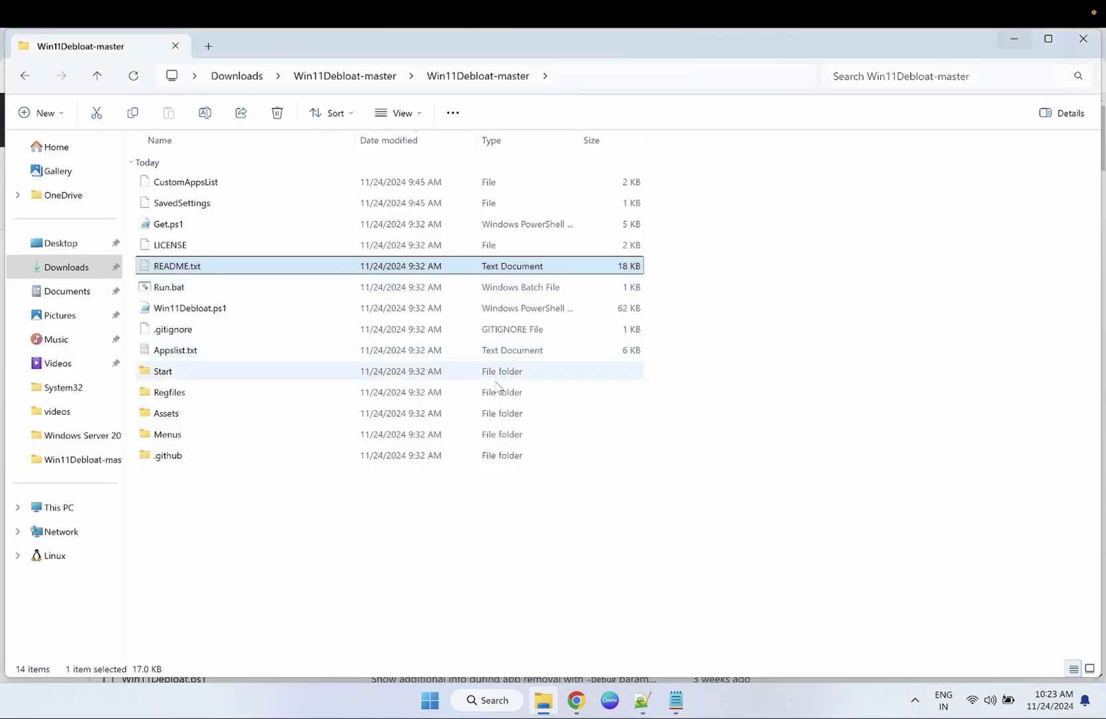
- Switch to Notepad++ and examine the switch parameters at the start of the Win11Debloat.ps1 script
click(235, 310)
right_click(235, 310)
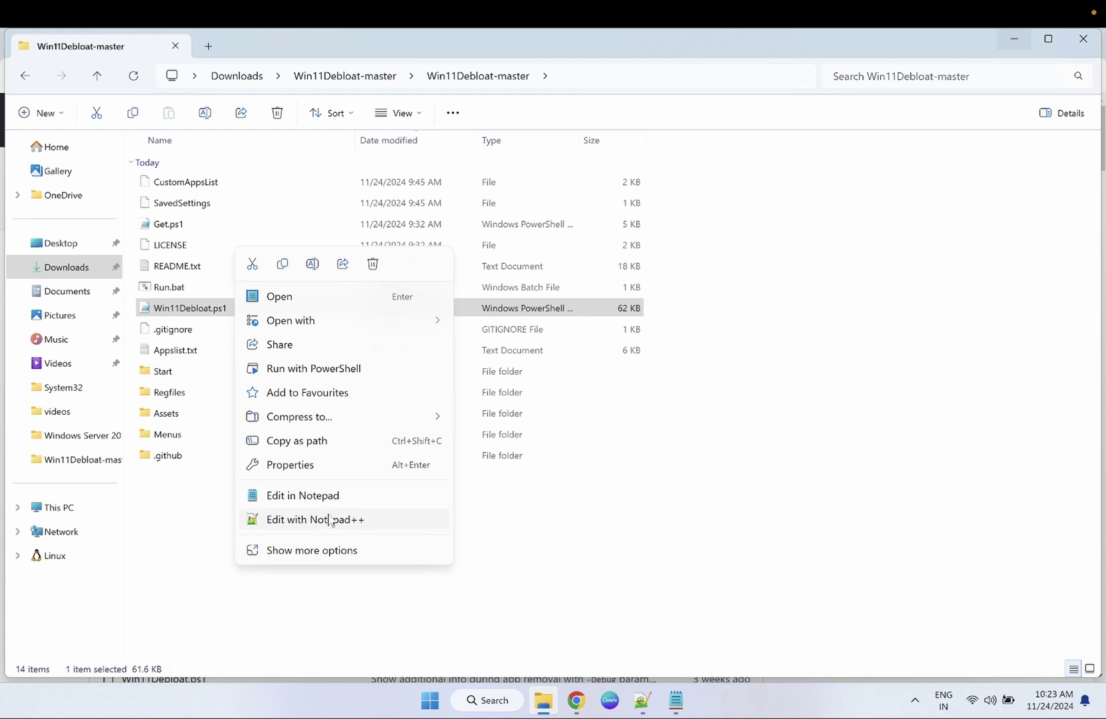
click(641, 701)
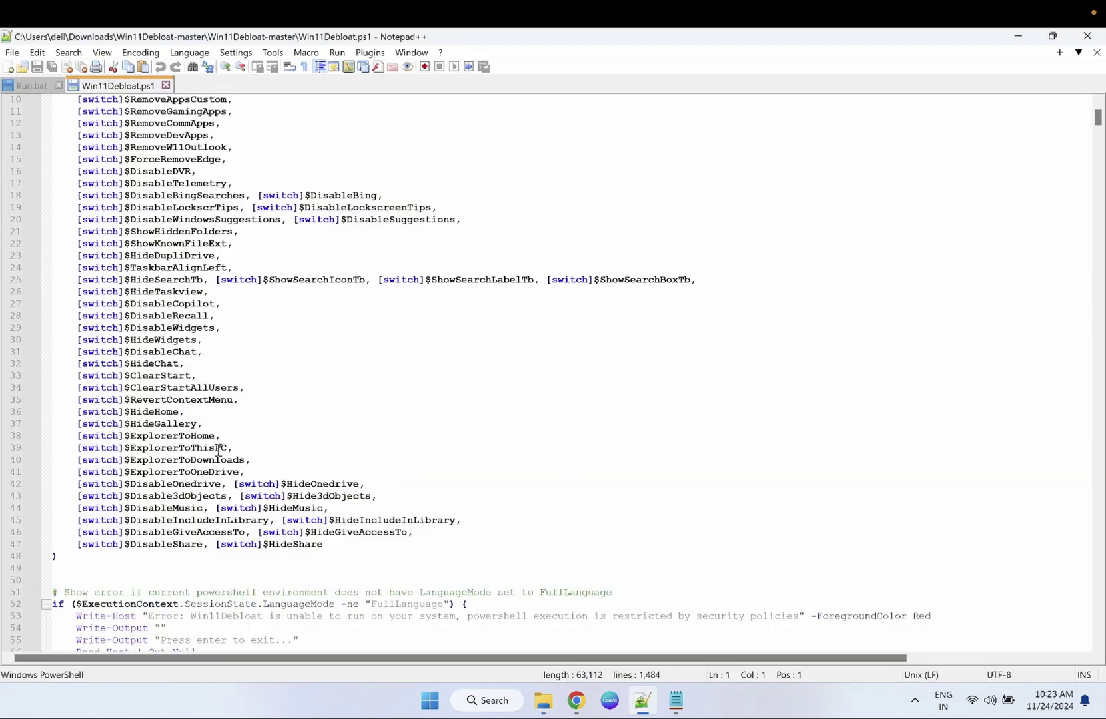
scroll(218, 450, up, 3)
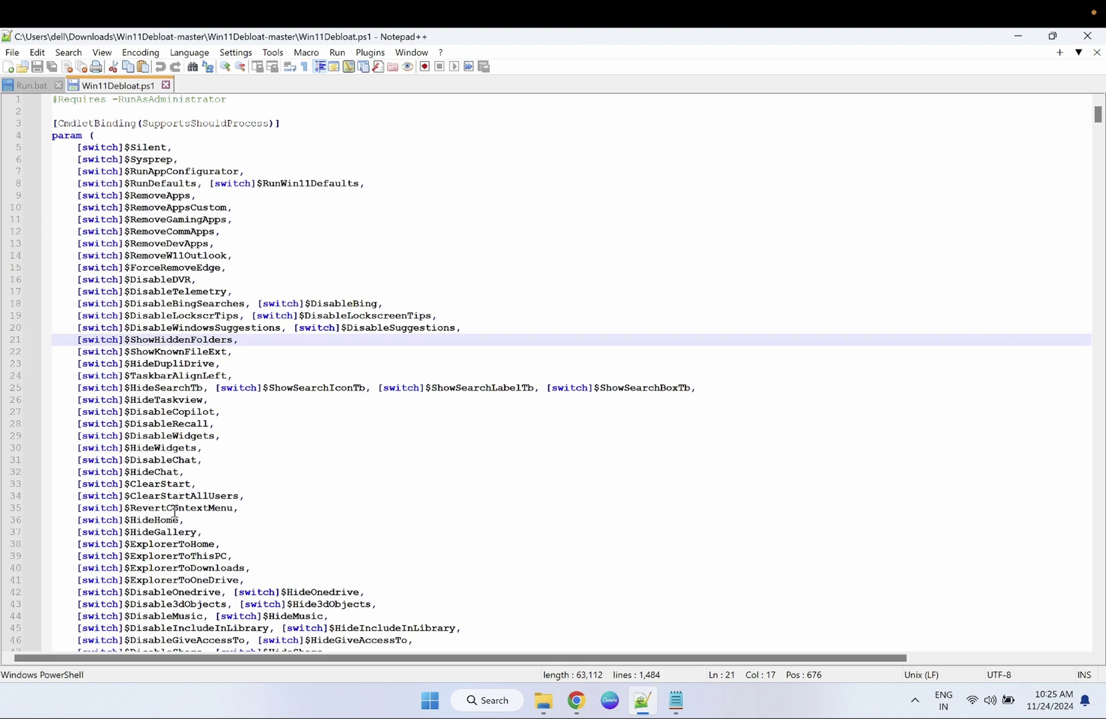
scroll(182, 479, down, 1)
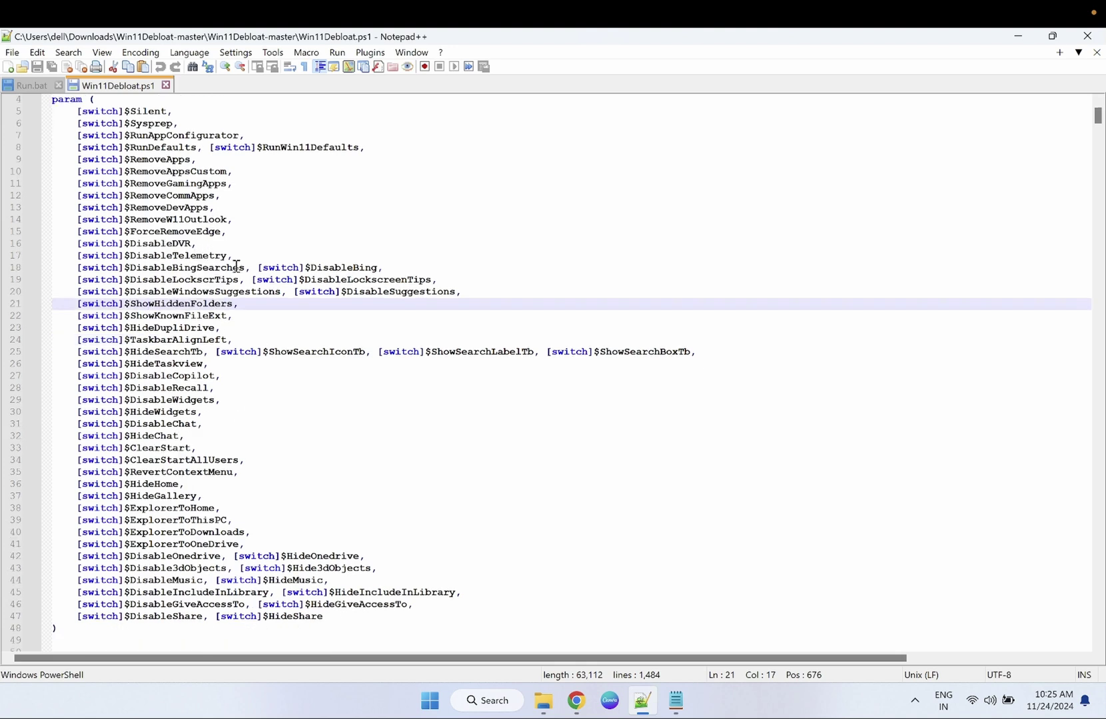
- Examine the remaining switch parameters in Win11Debloat.ps1 and minimize the editor to return to the Win11Debloat-master folder
scroll(209, 225, down, 4)
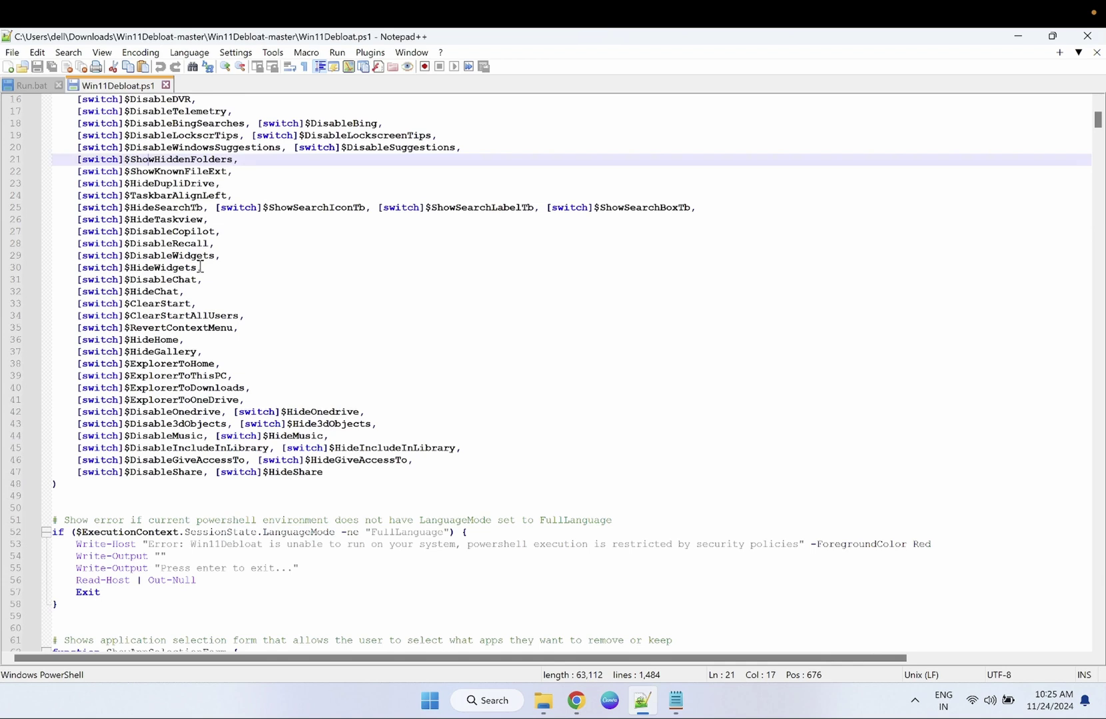
scroll(200, 265, down, 3)
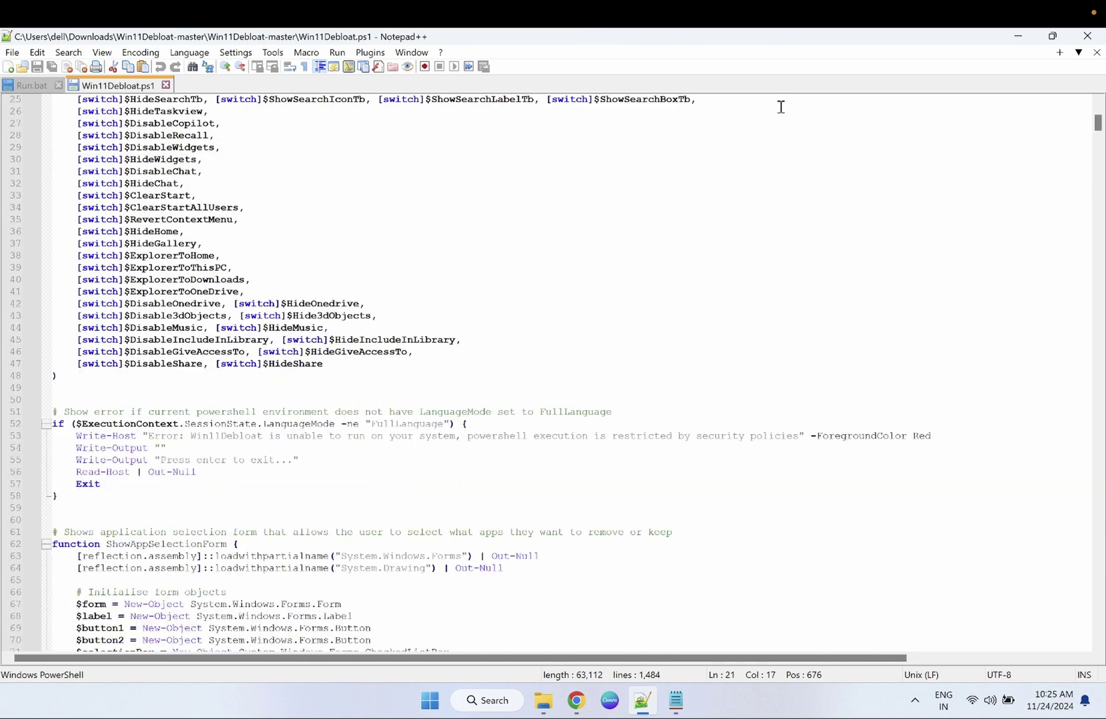
click(1026, 37)
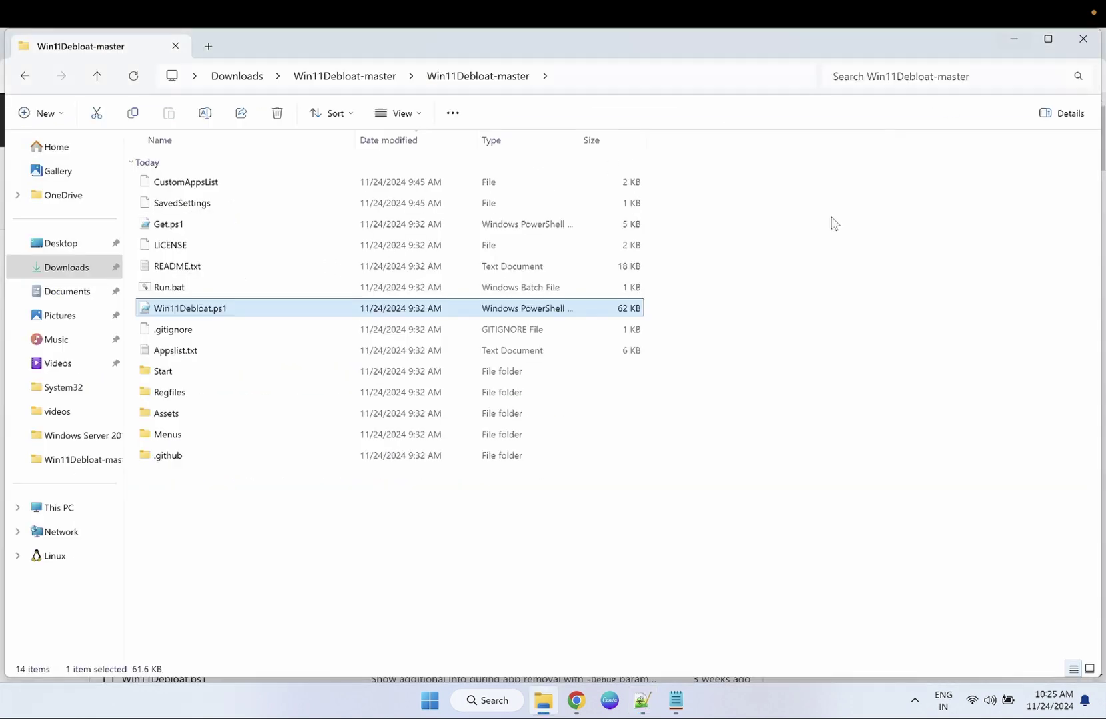
- Run Run.bat from the Win11Debloat-master folder as administrator
click(180, 288)
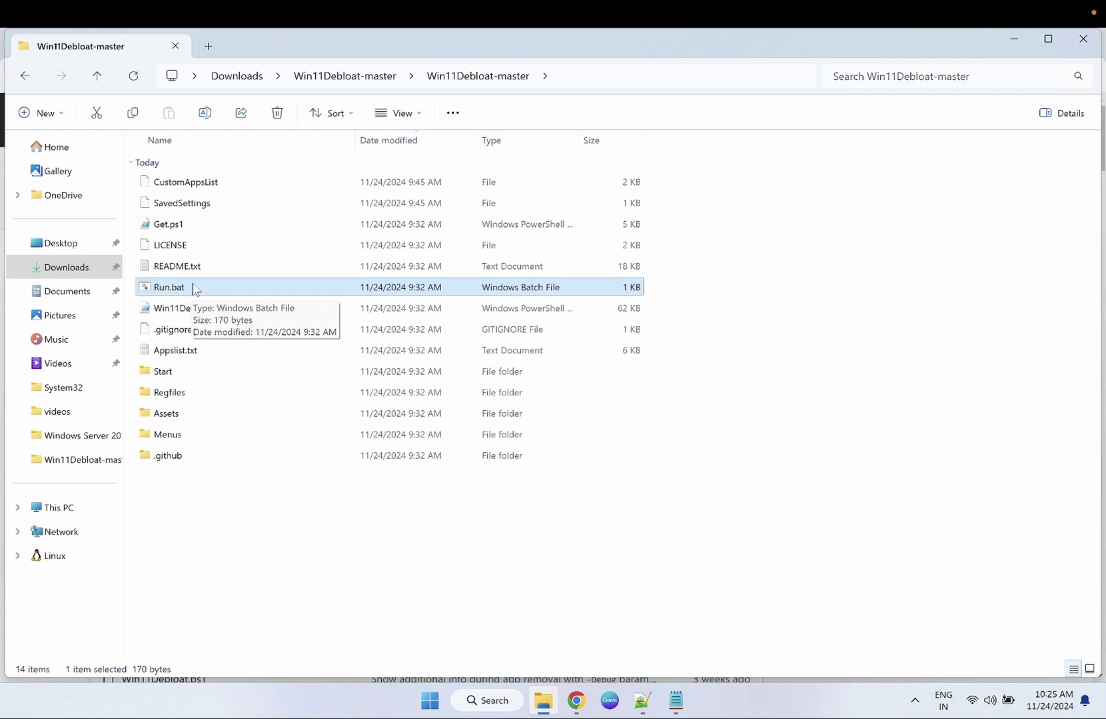
right_click(195, 287)
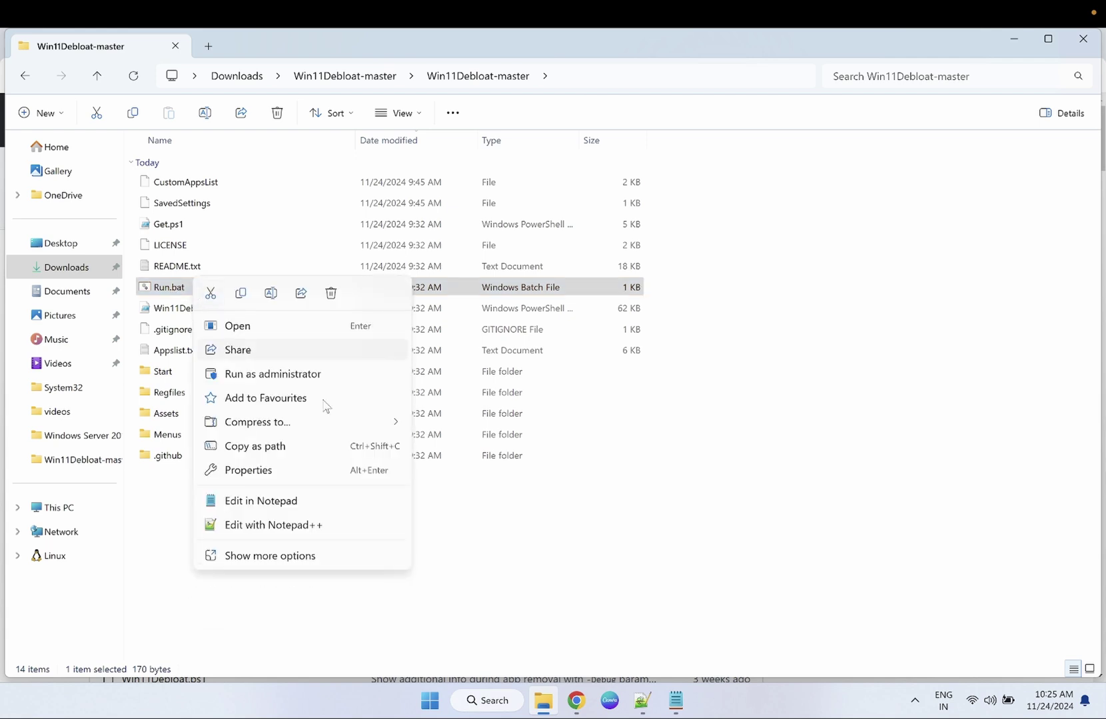
click(310, 377)
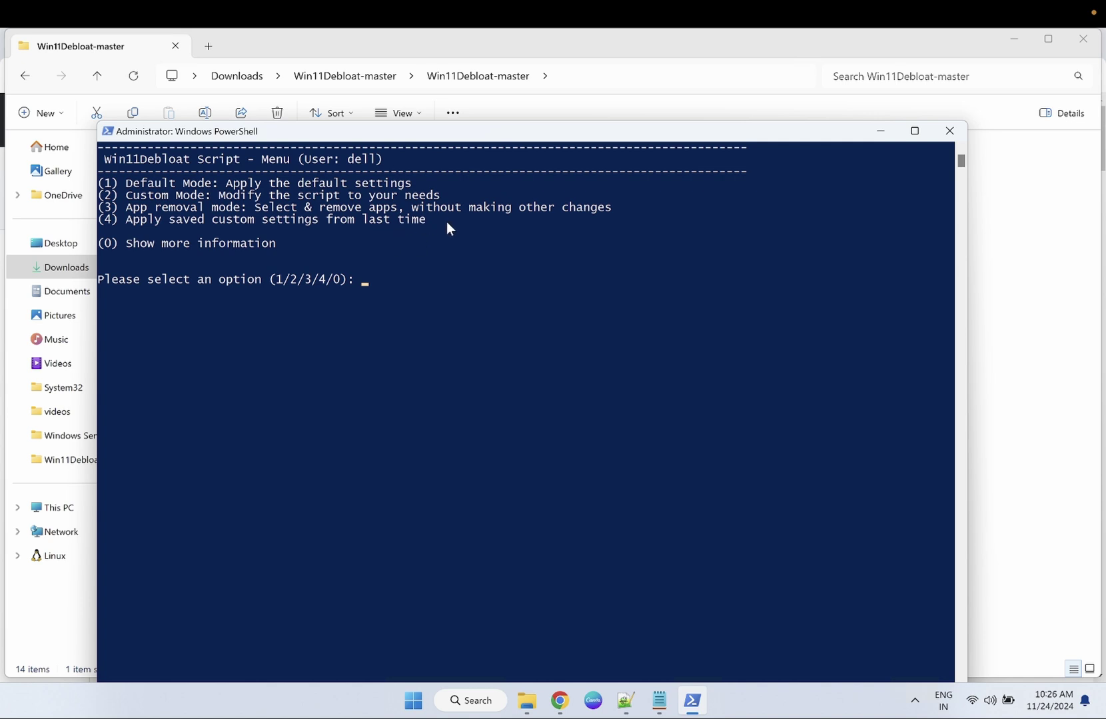
- Choose option 1, Default Mode, in the Win11Debloat script menu
drag(122, 183, 411, 186)
click(366, 282)
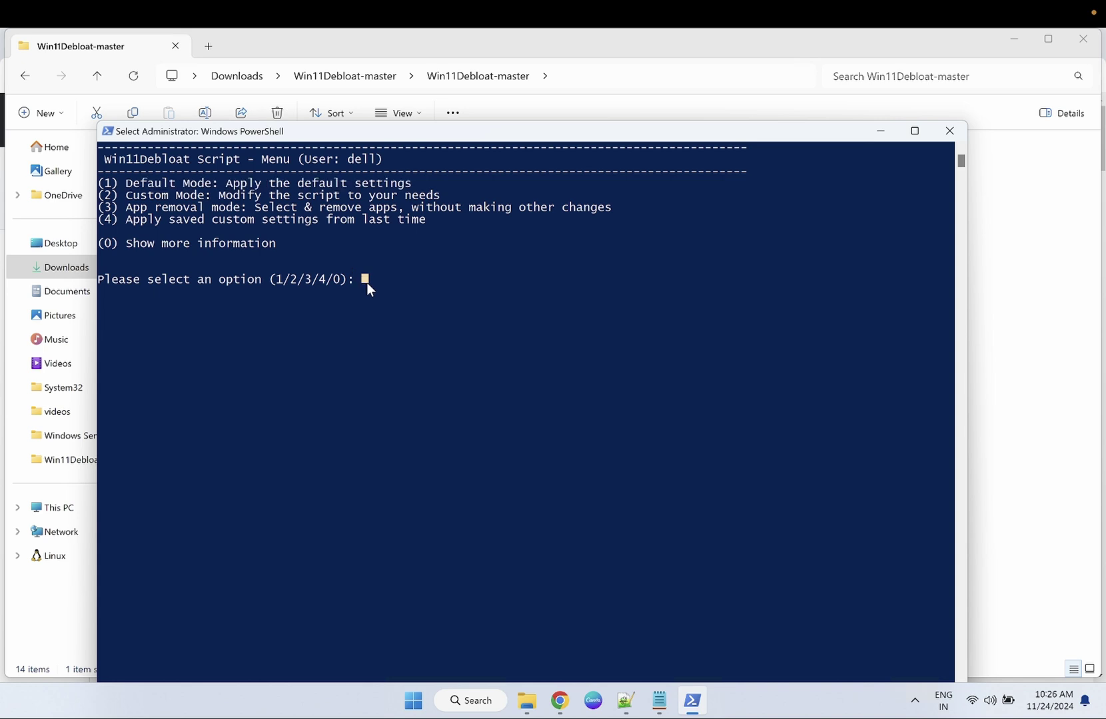
text(1)
key(Return)
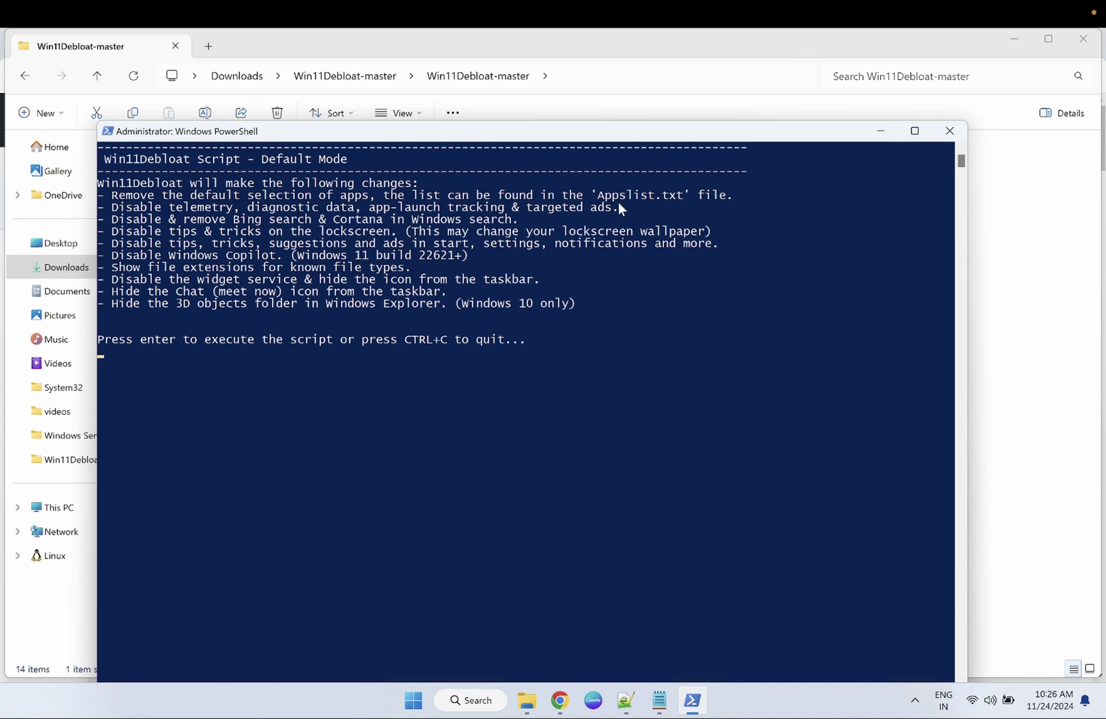
- Minimize the PowerShell window and open Appslist.txt from the Win11Debloat-master folder
click(880, 131)
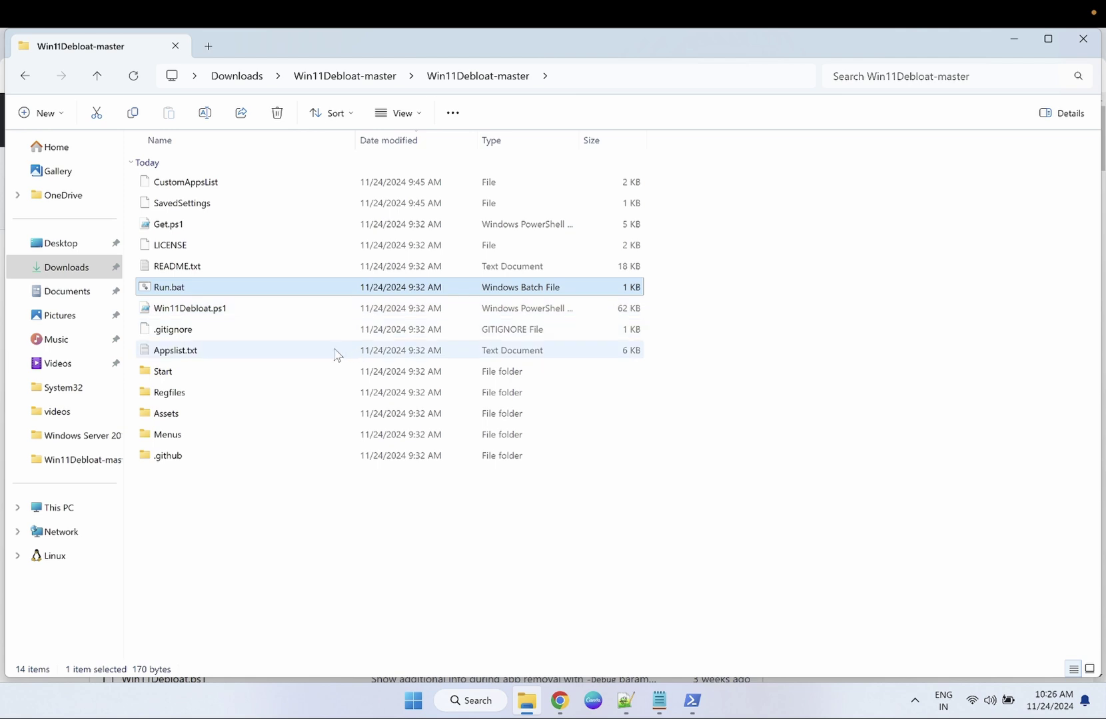
click(241, 351)
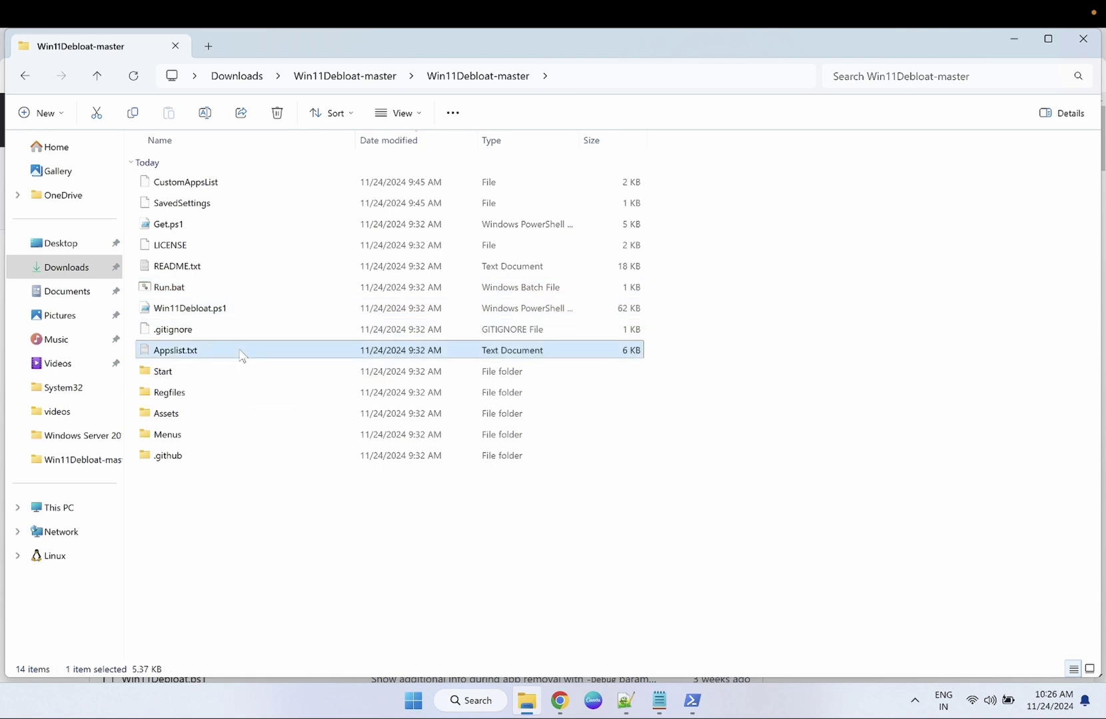
double_click(241, 351)
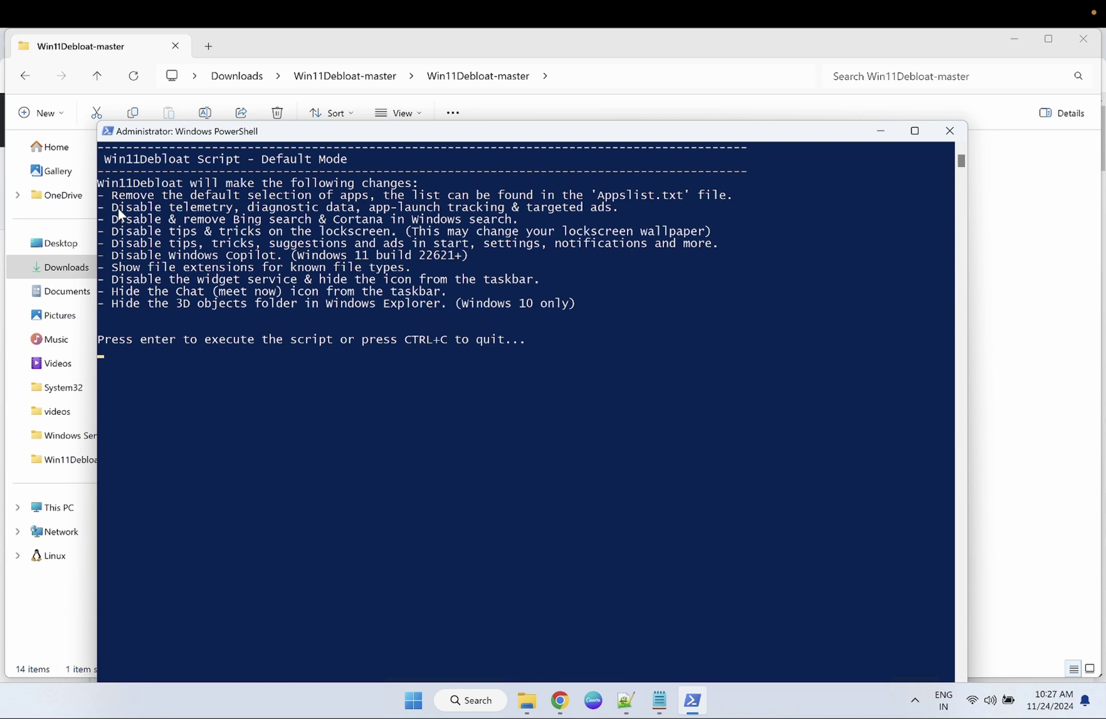
- Review the Default Mode changes in PowerShell, highlighting the telemetry, lockscreen tips, suggestions and ads, and Windows Copilot lines
drag(117, 208, 604, 215)
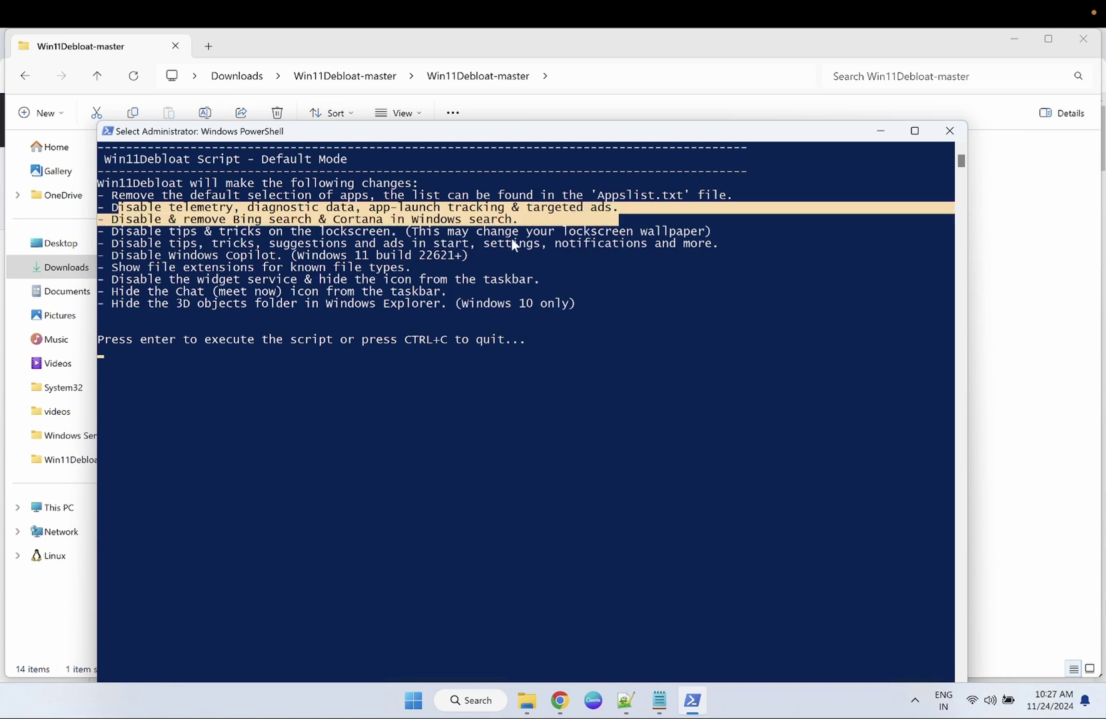
drag(120, 233, 589, 234)
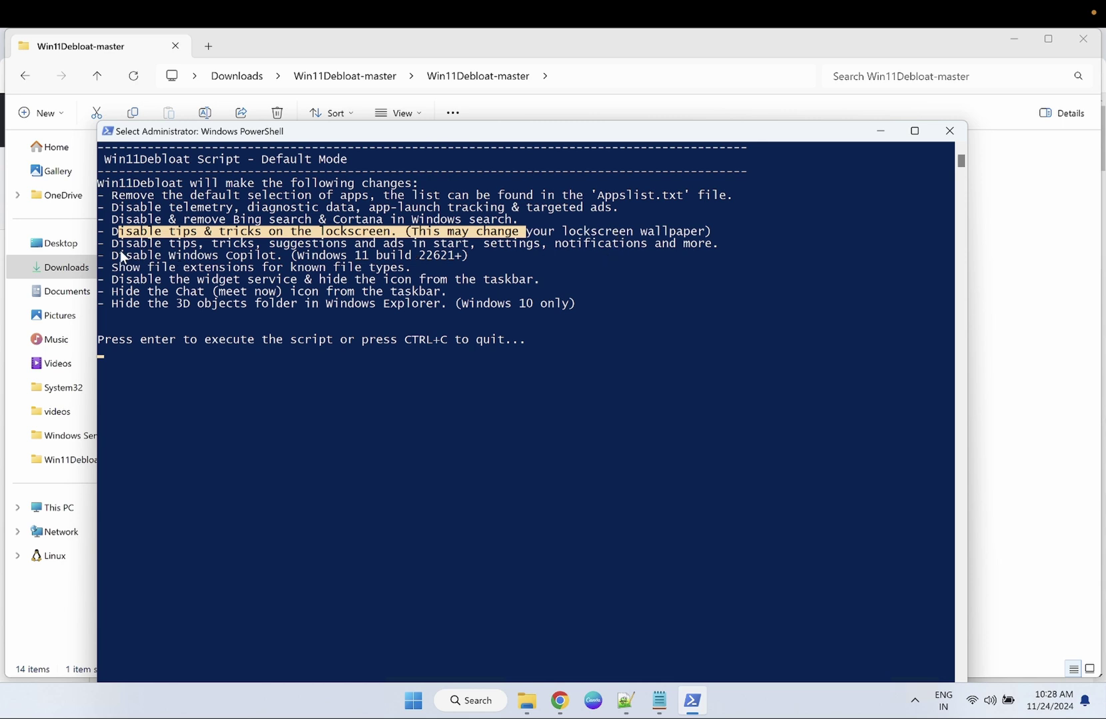
drag(115, 245, 510, 248)
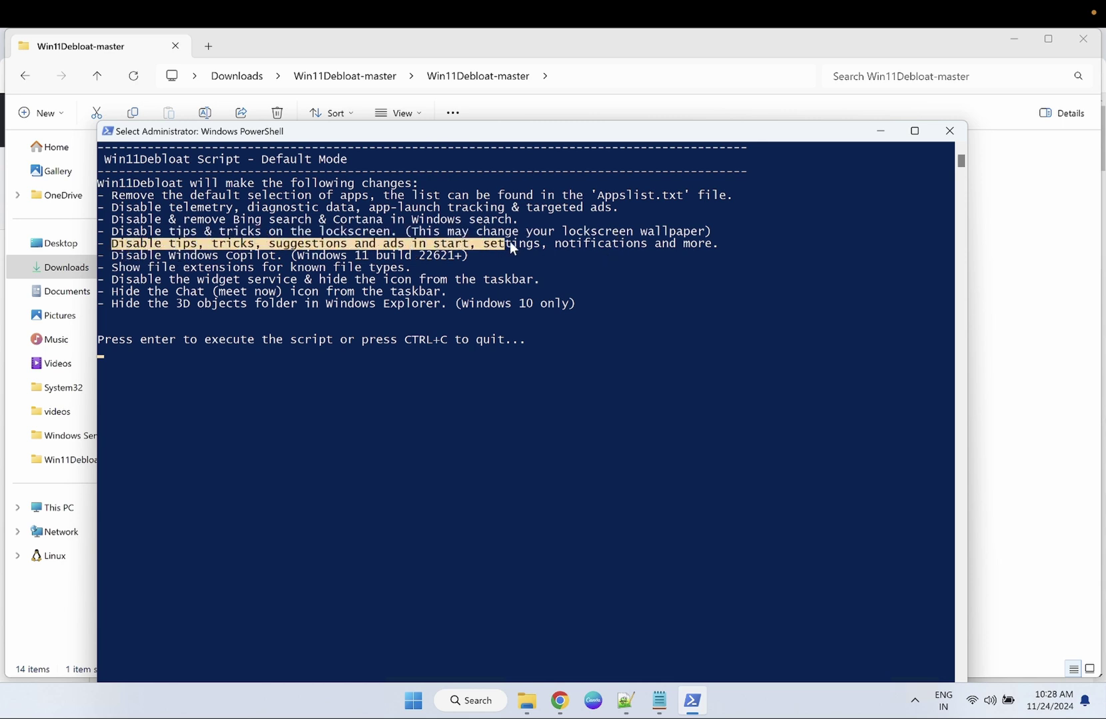
drag(633, 248, 709, 248)
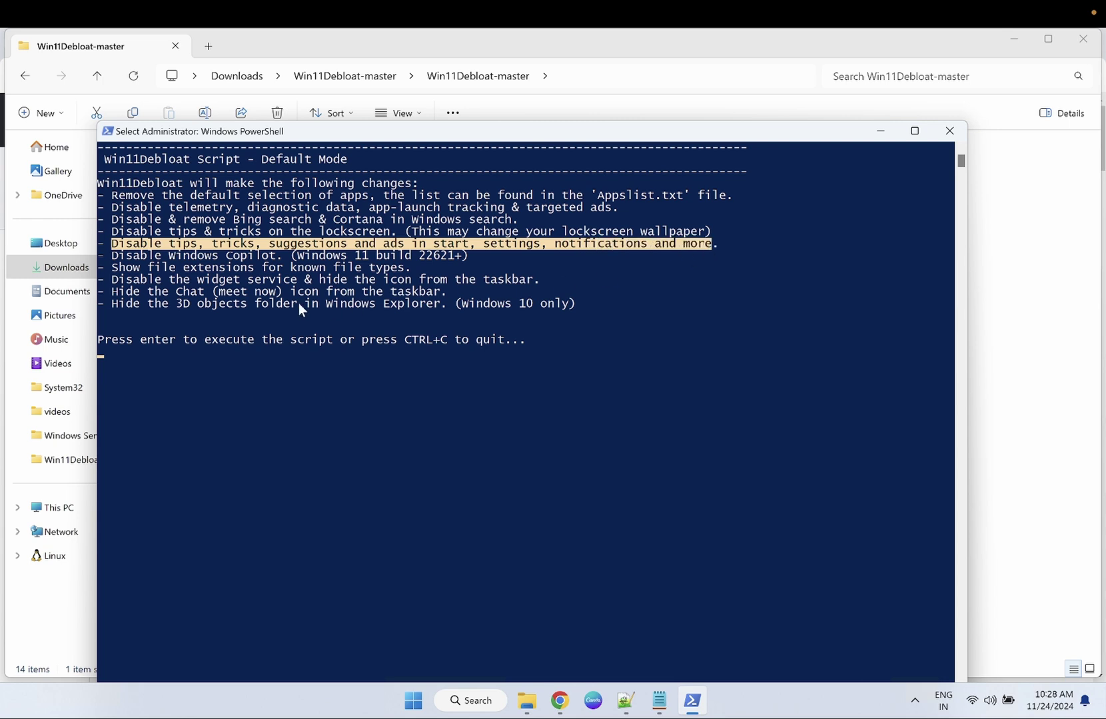
drag(113, 257, 440, 267)
click(138, 269)
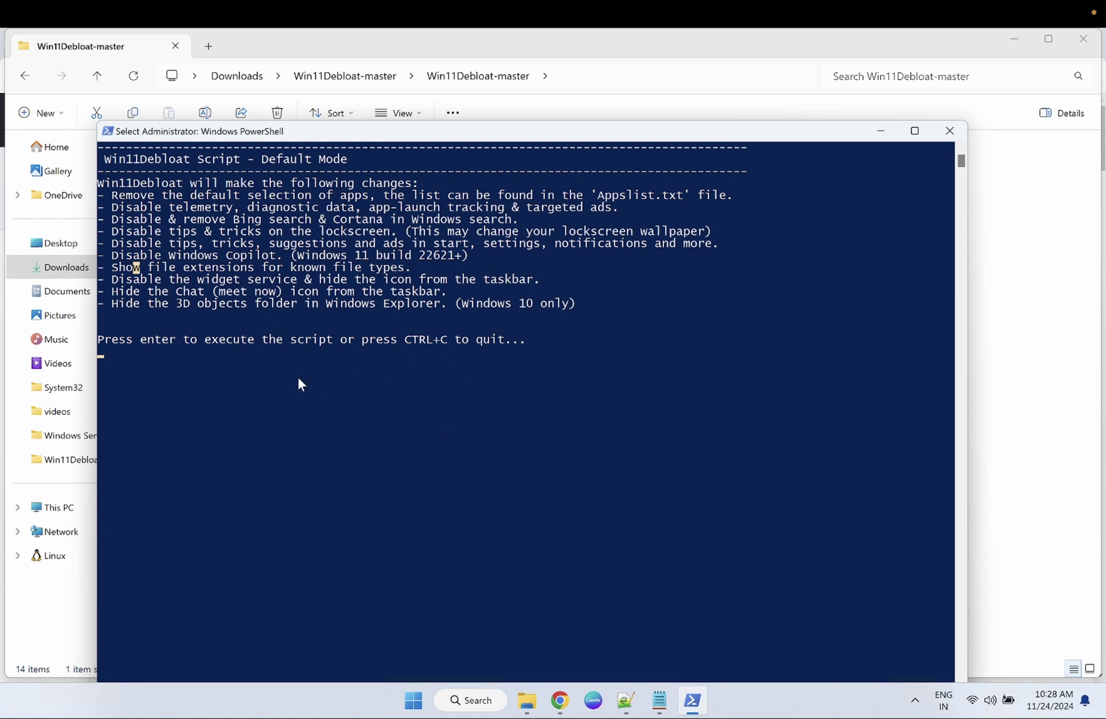
- Execute the Win11Debloat script in Default Mode and maximize the PowerShell window
key(Return)
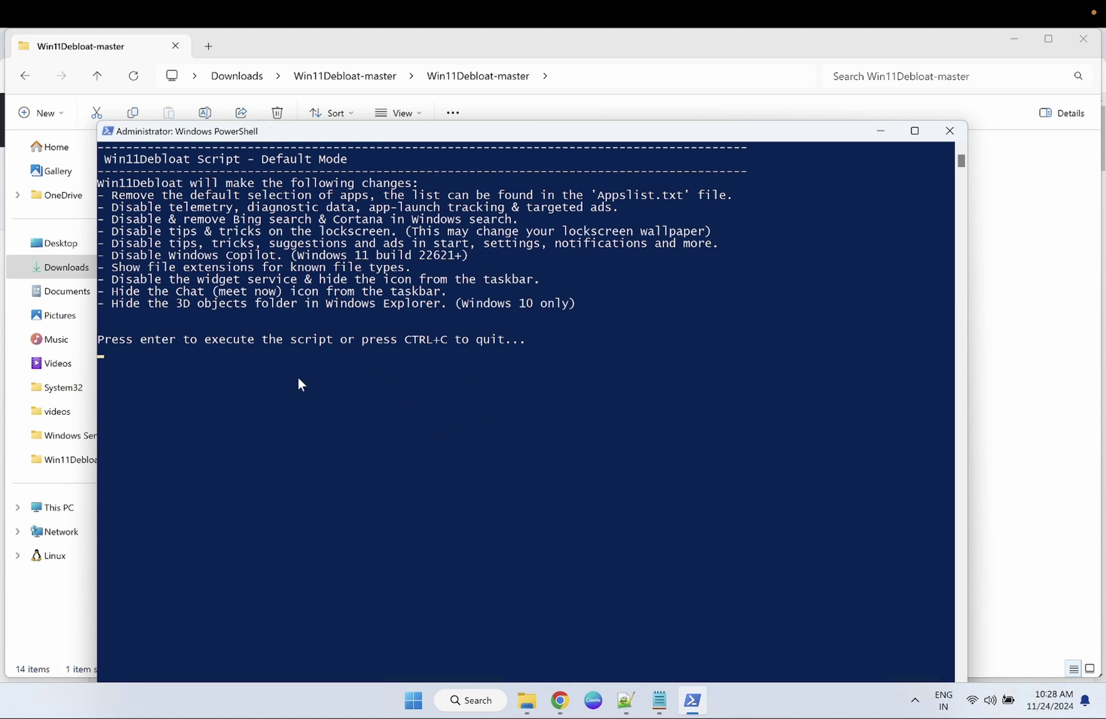
click(254, 378)
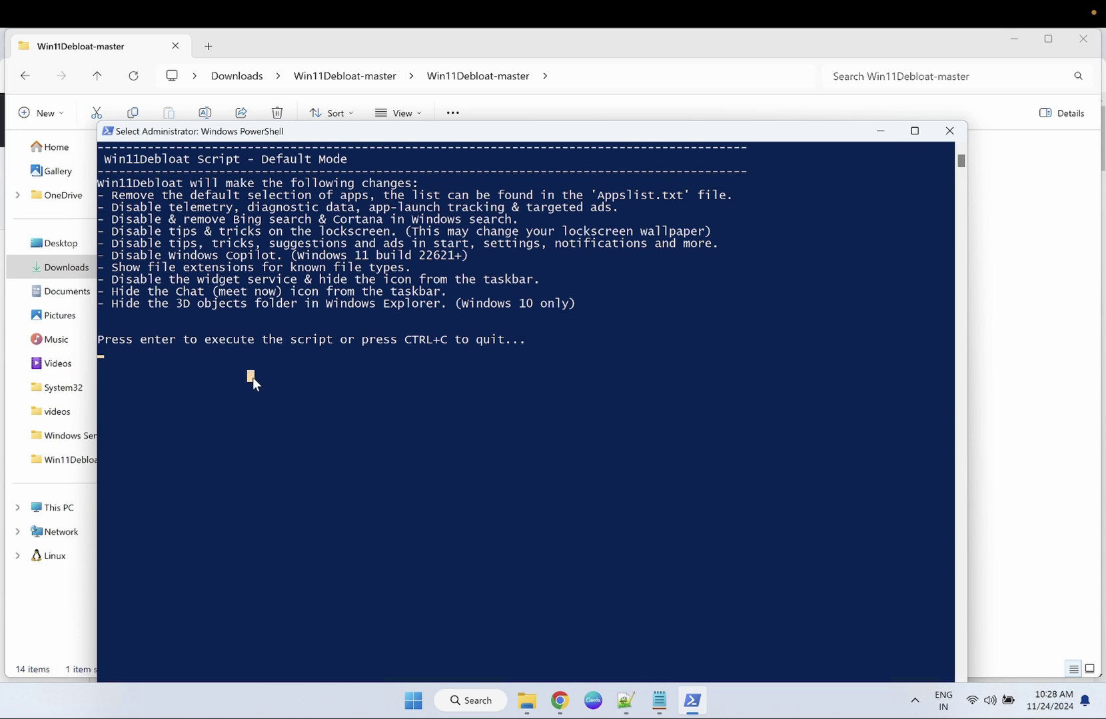
key(Return)
key(Return)
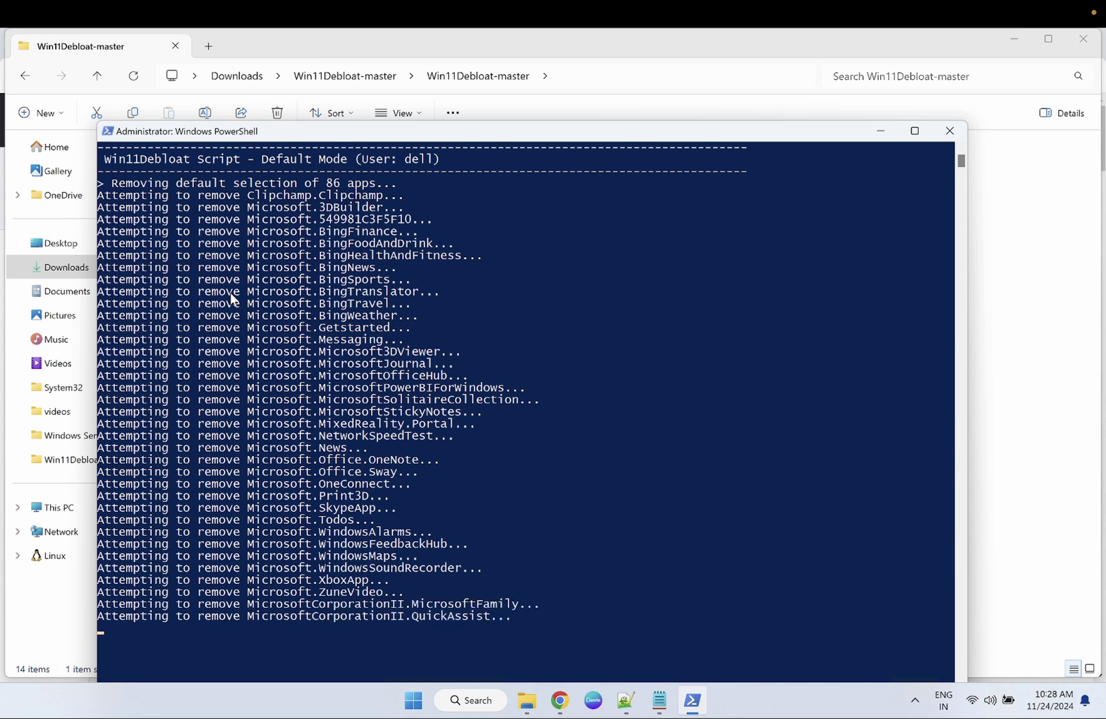
click(915, 130)
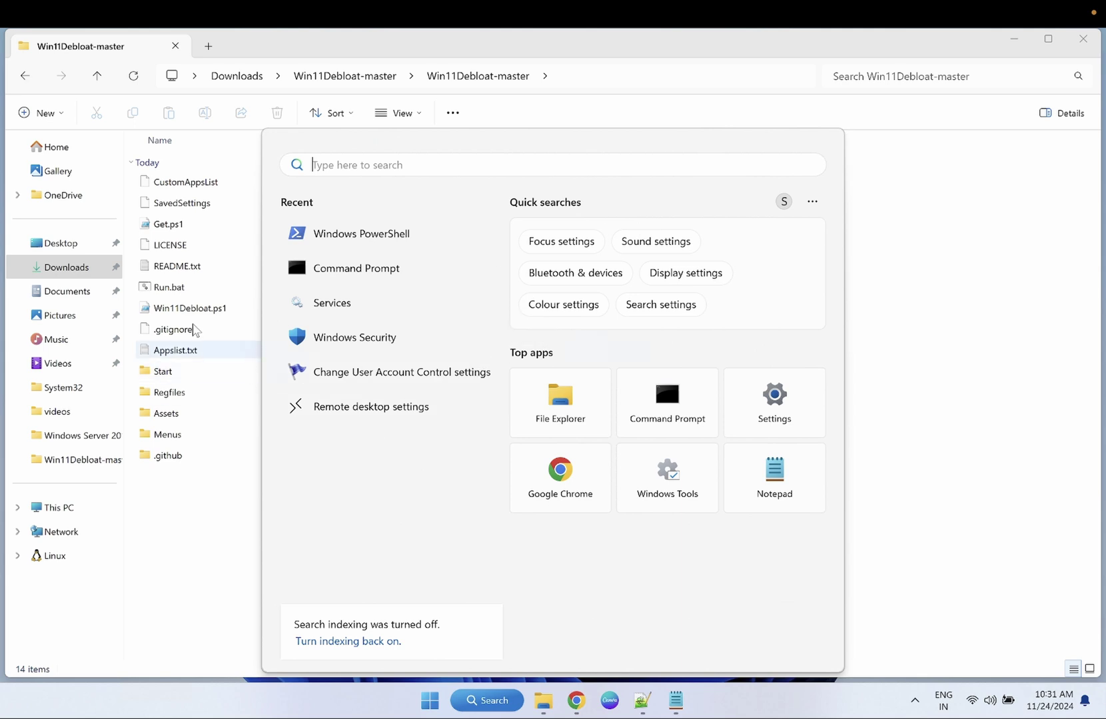
- Switch to Chrome and download the Sycnex/Windows10Debloater repository as a ZIP
click(191, 316)
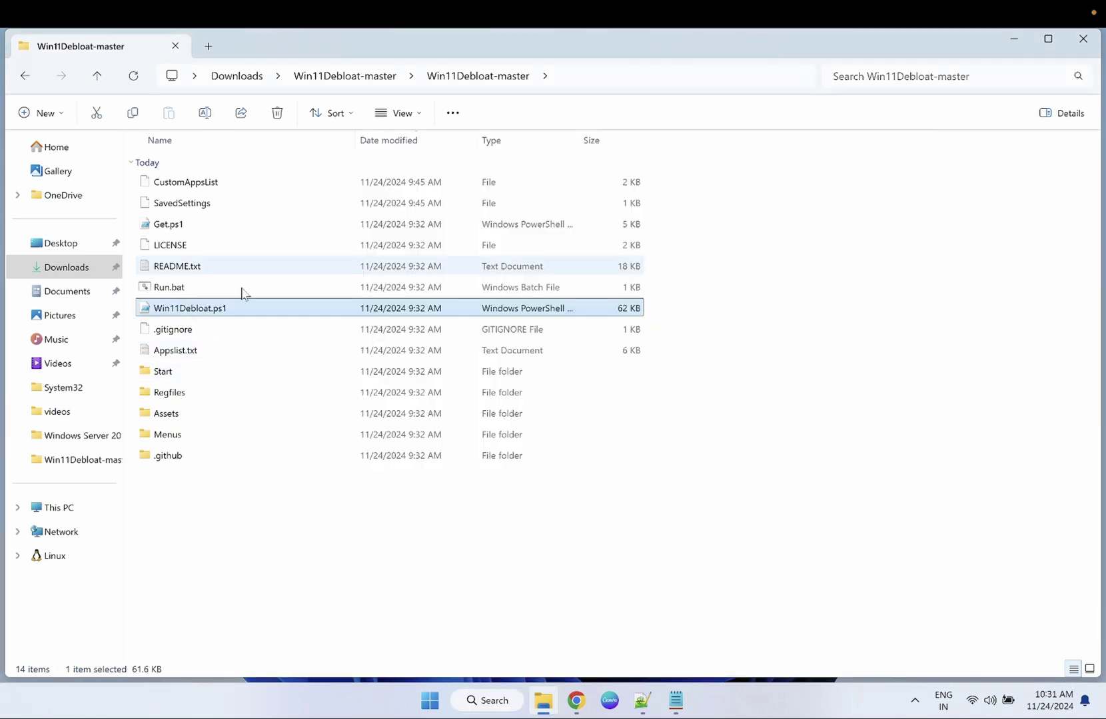
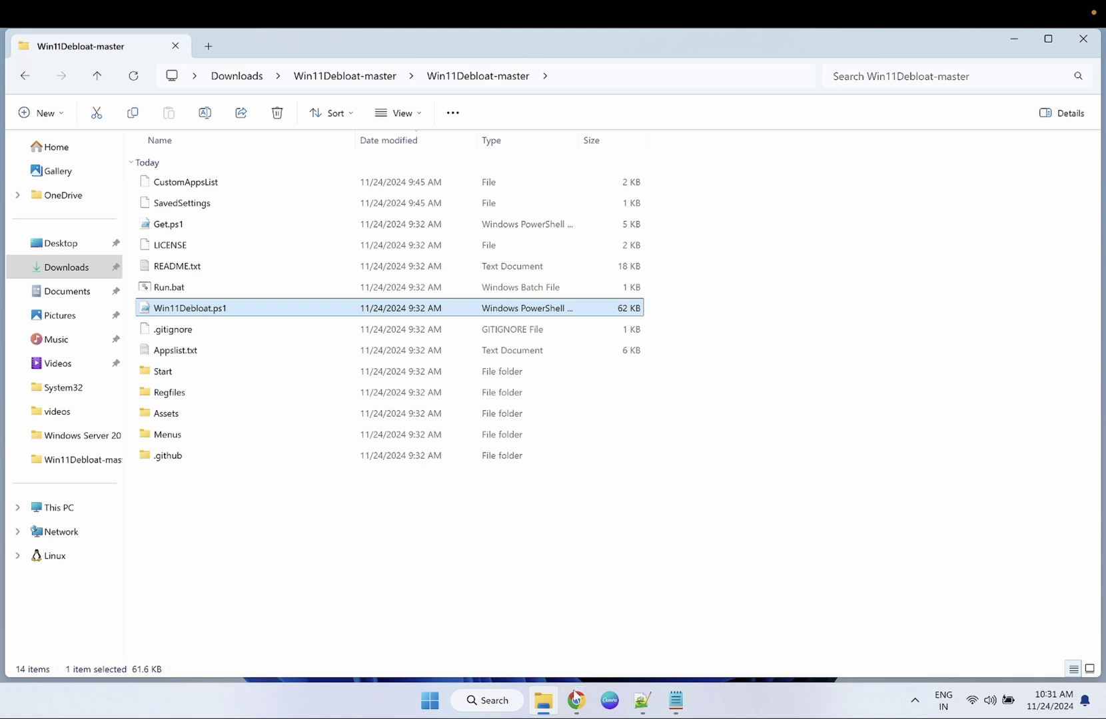
click(576, 700)
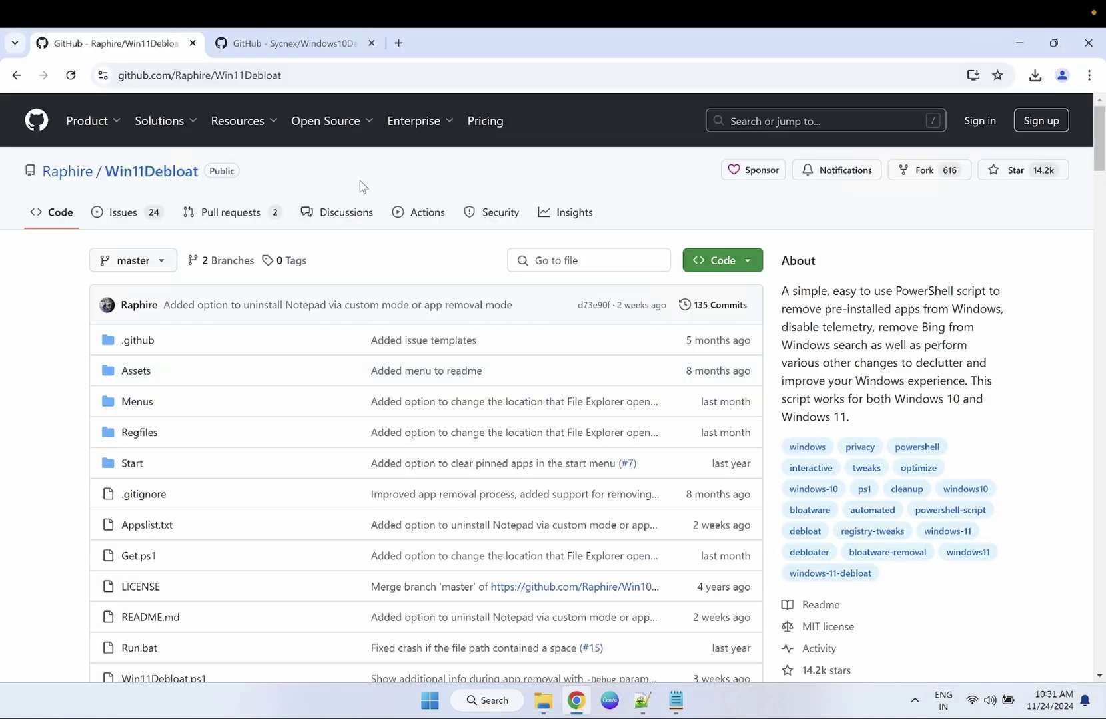
click(312, 47)
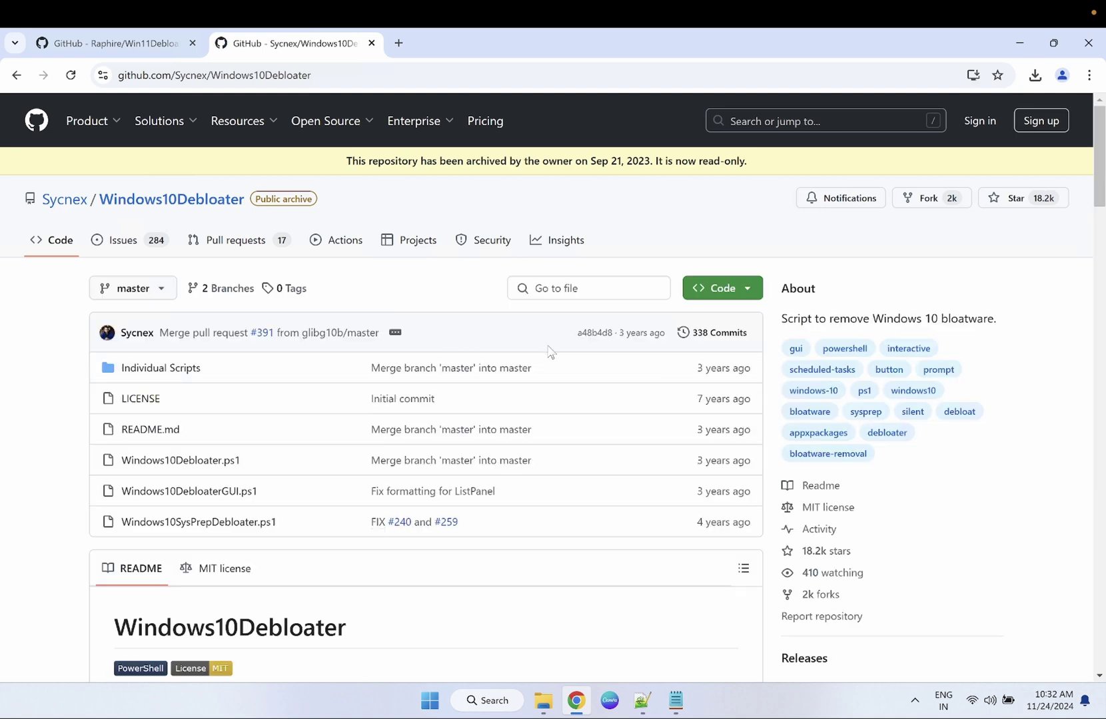
click(739, 296)
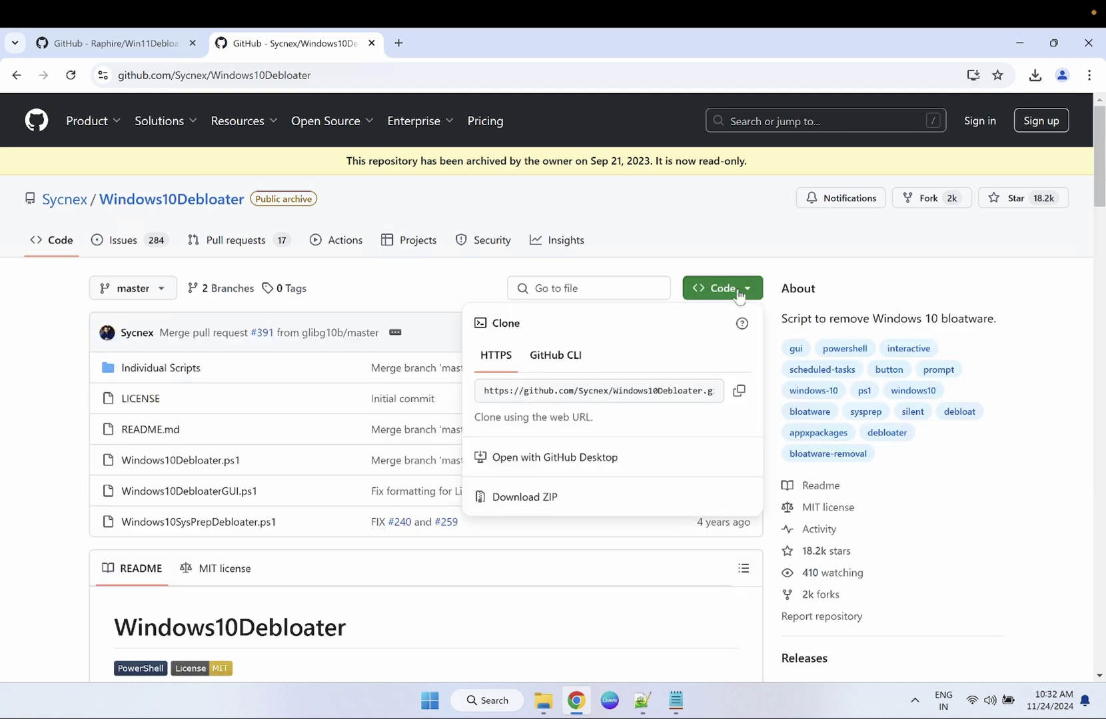
click(534, 500)
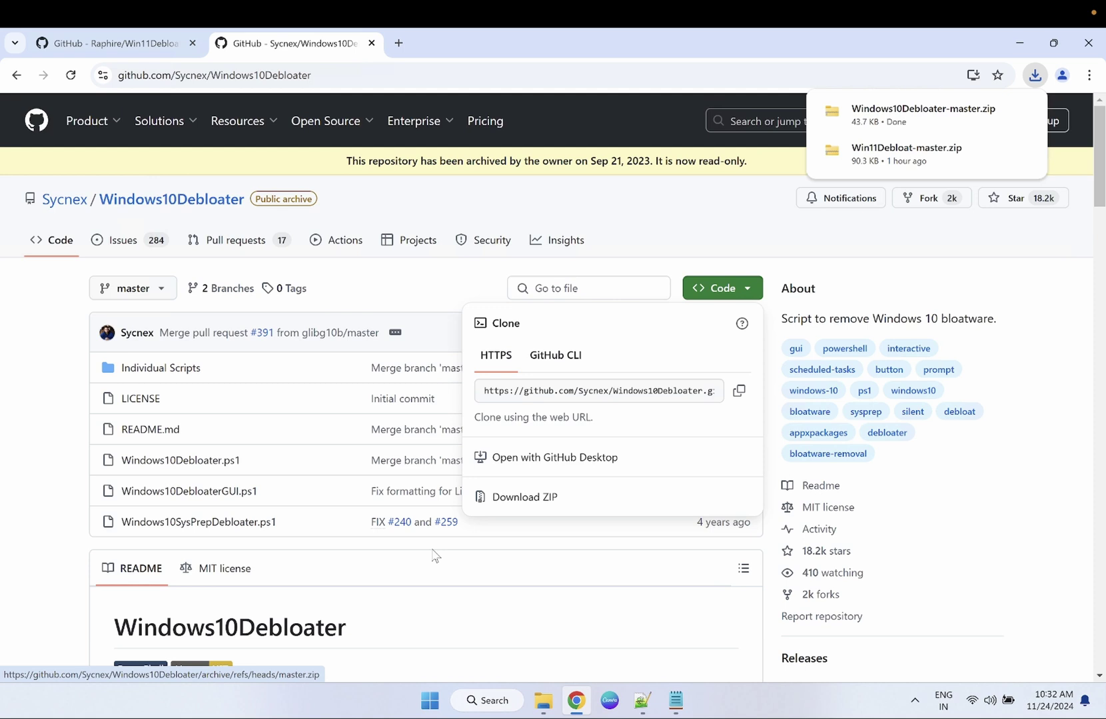
click(413, 619)
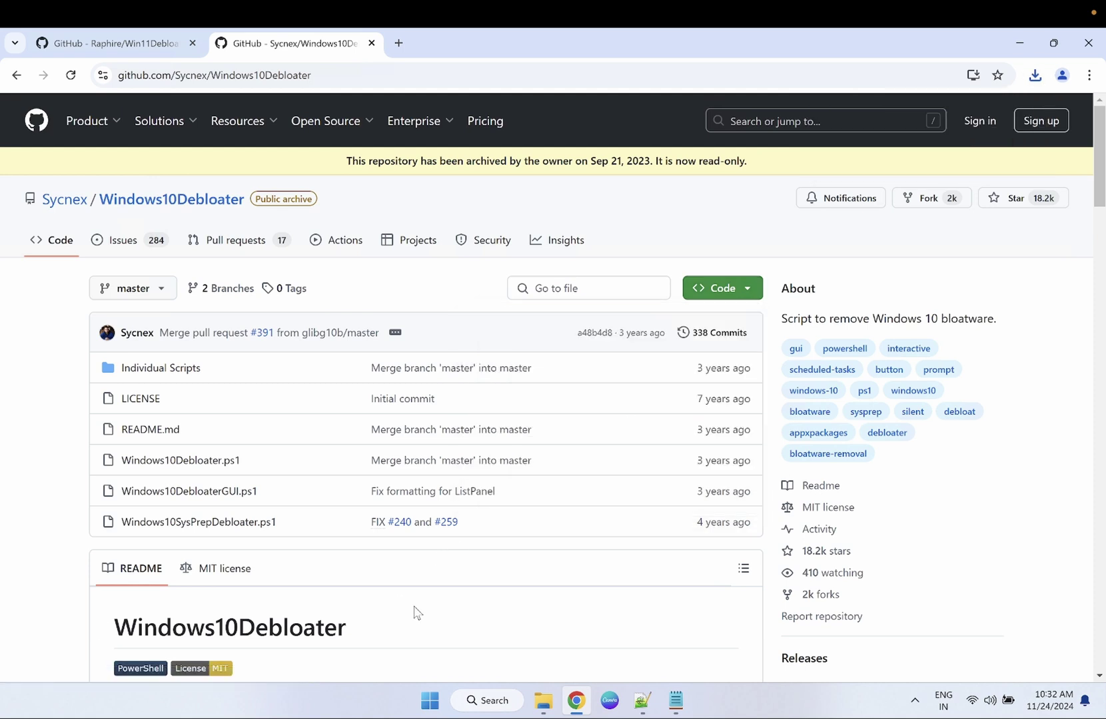
scroll(397, 602, down, 15)
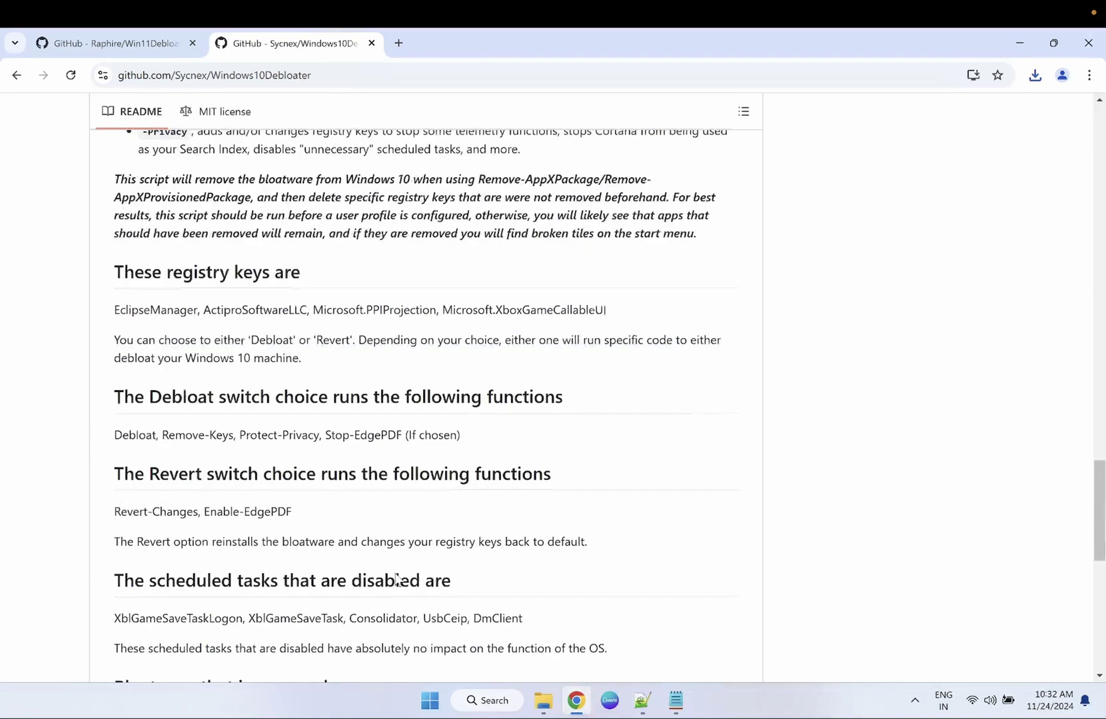
scroll(397, 580, down, 5)
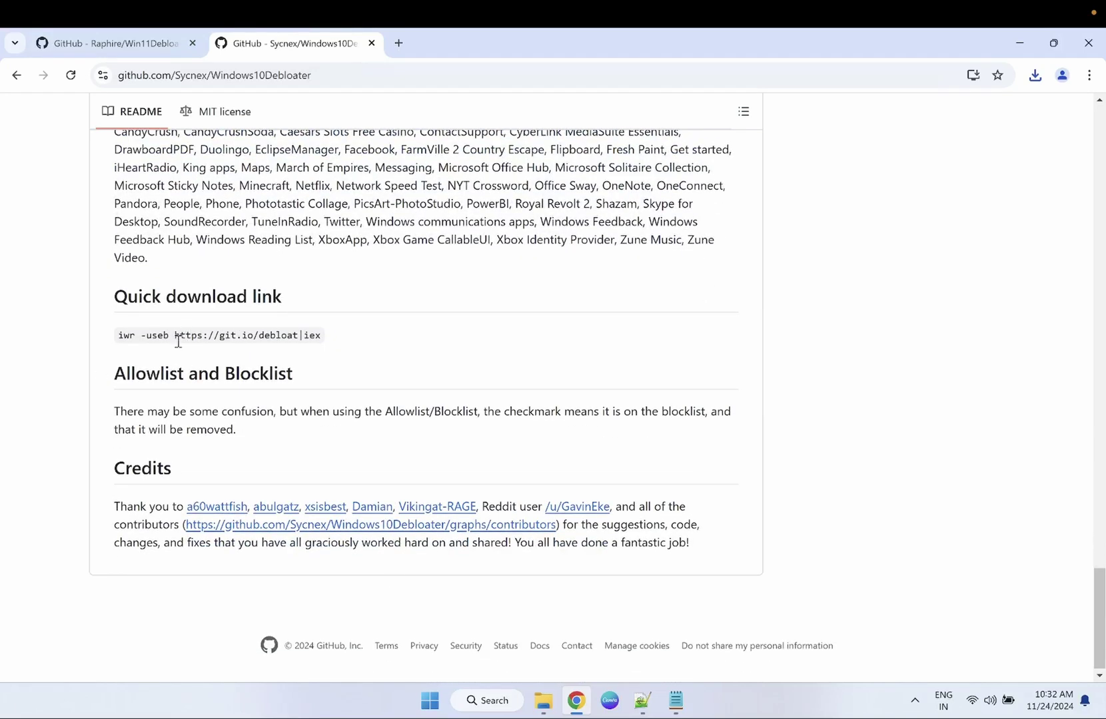
triple_click(178, 337)
key(super+c)
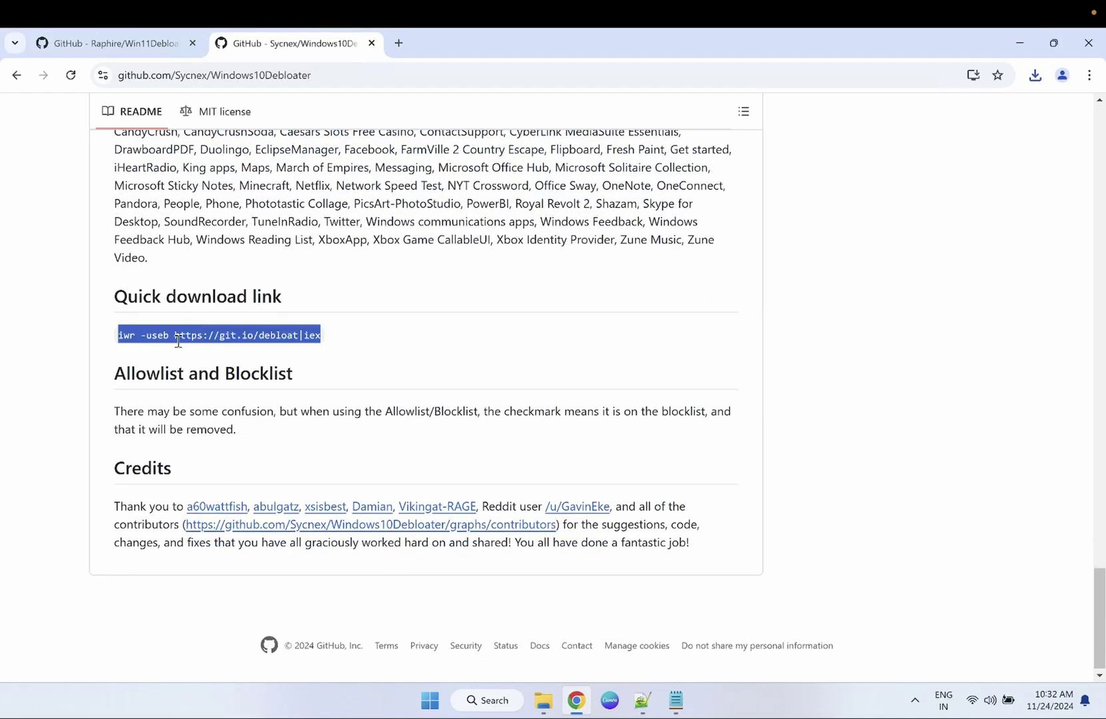
click(493, 702)
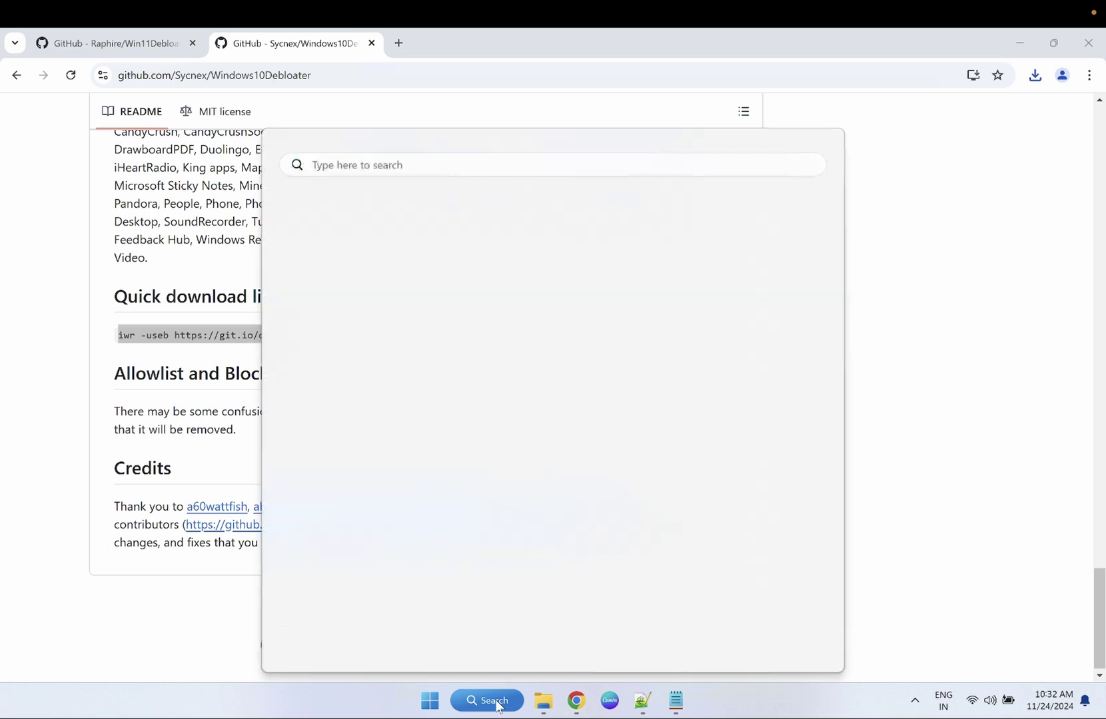
text(po)
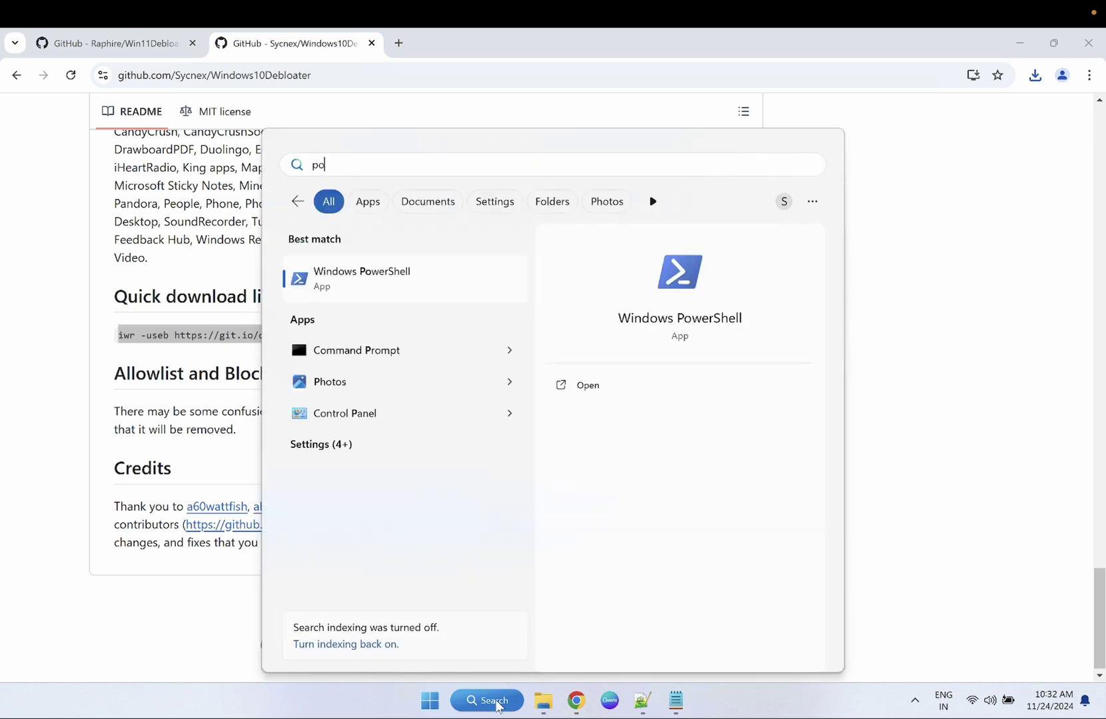
text(we)
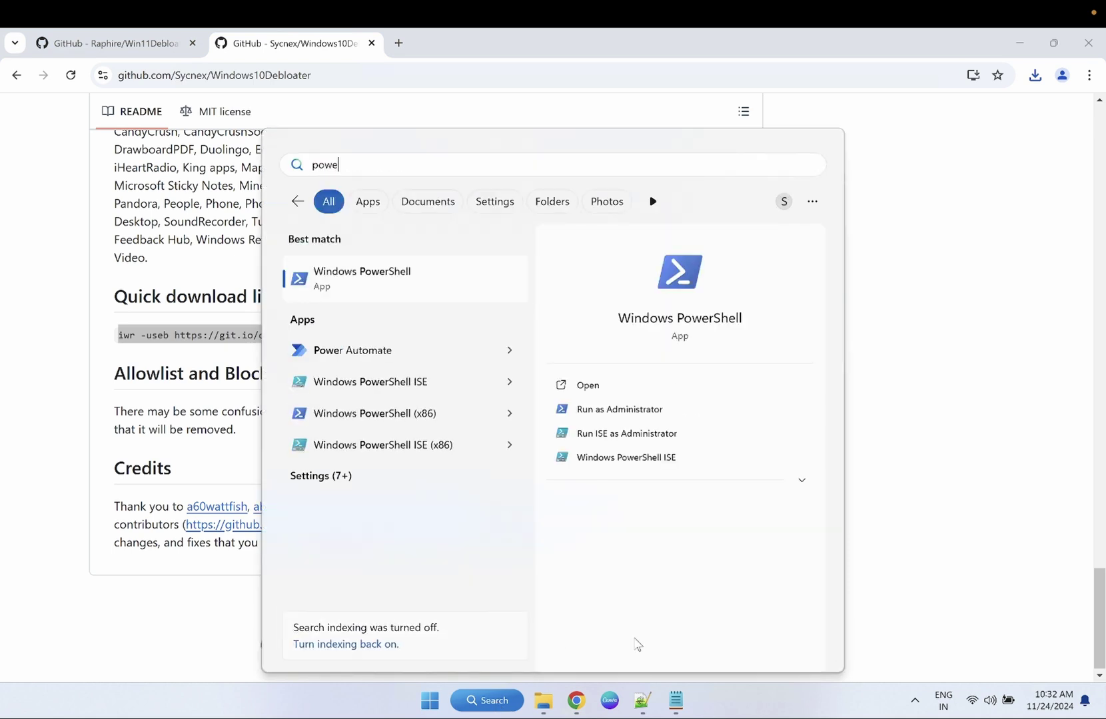
click(645, 417)
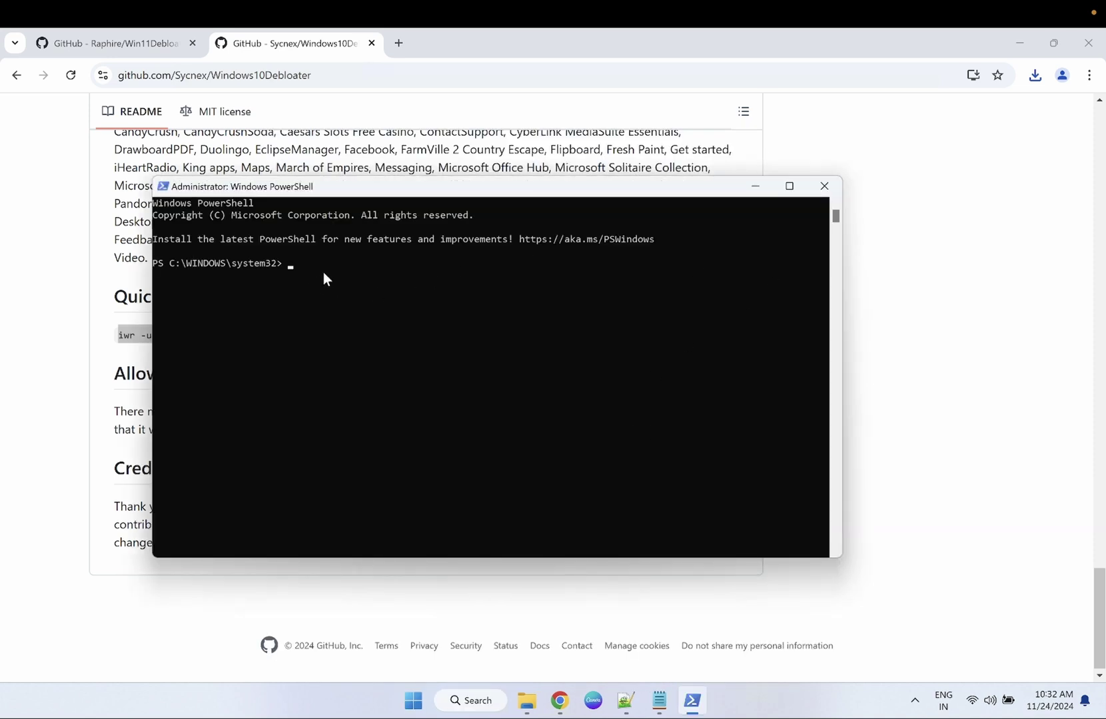
right_click(298, 274)
key(Return)
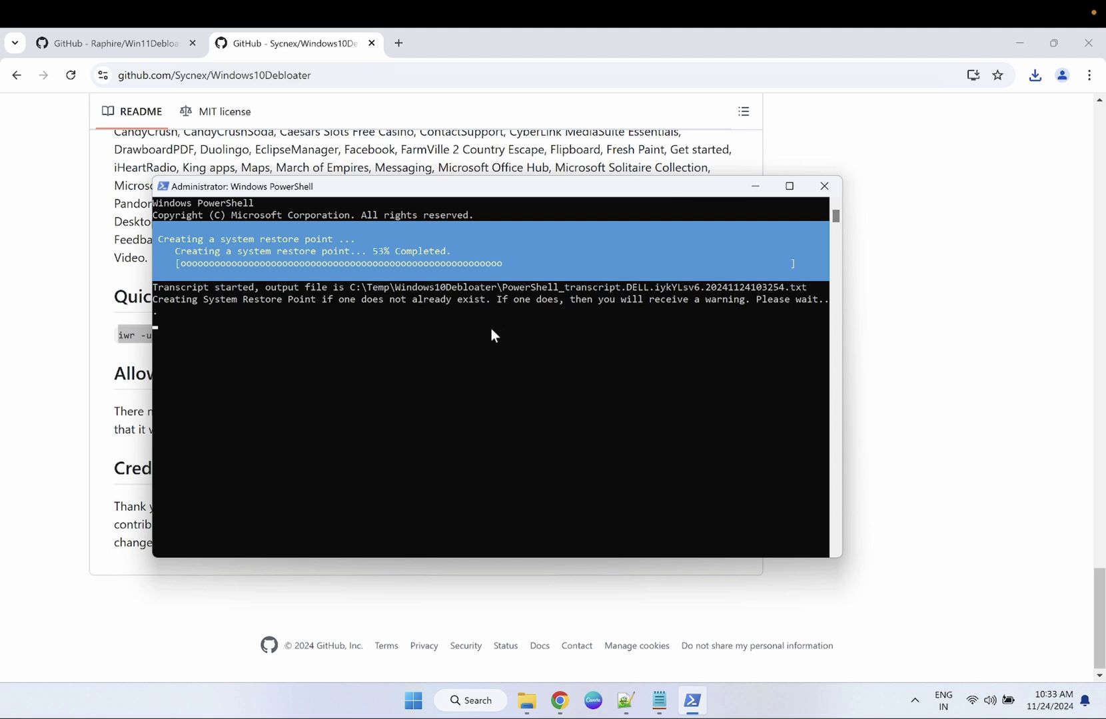
- Remove all bloatware with Windows10Debloater, monitor it in the maximized PowerShell window, and close that window when all tasks finish
drag(622, 193, 624, 173)
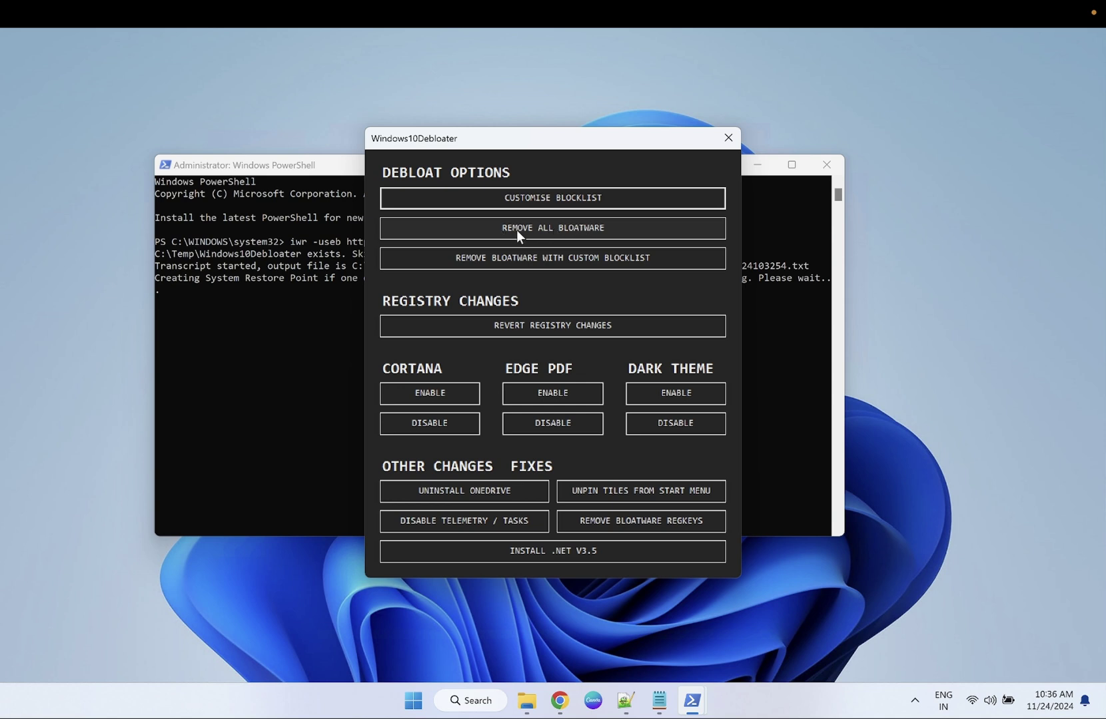
click(562, 228)
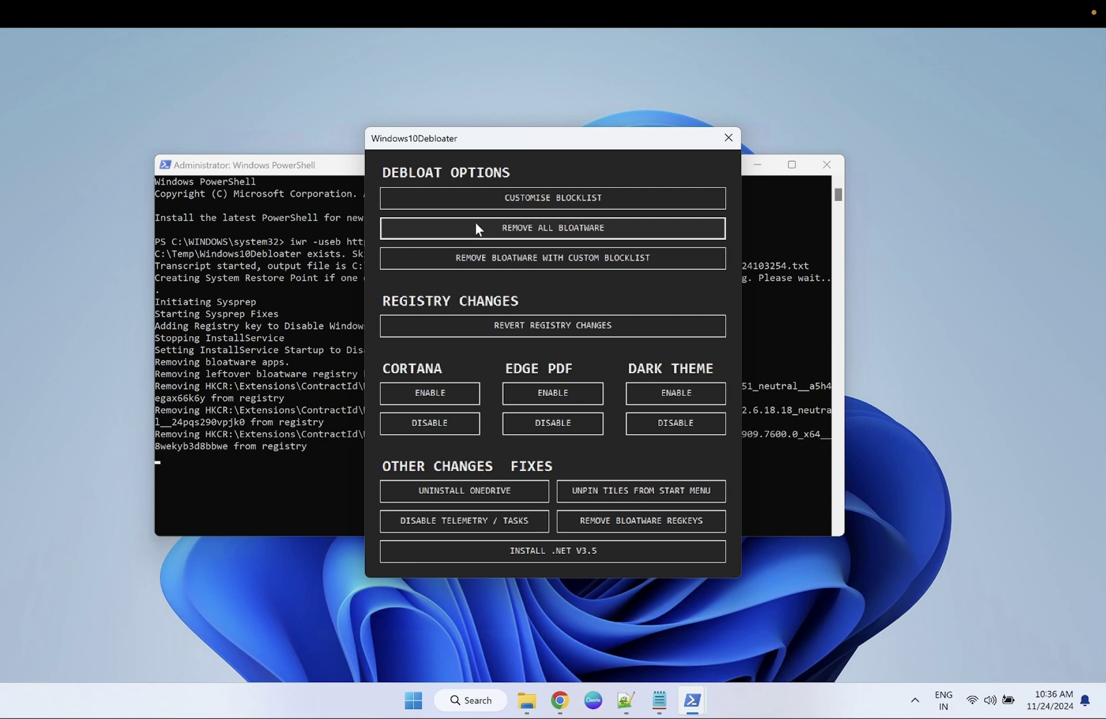
click(793, 166)
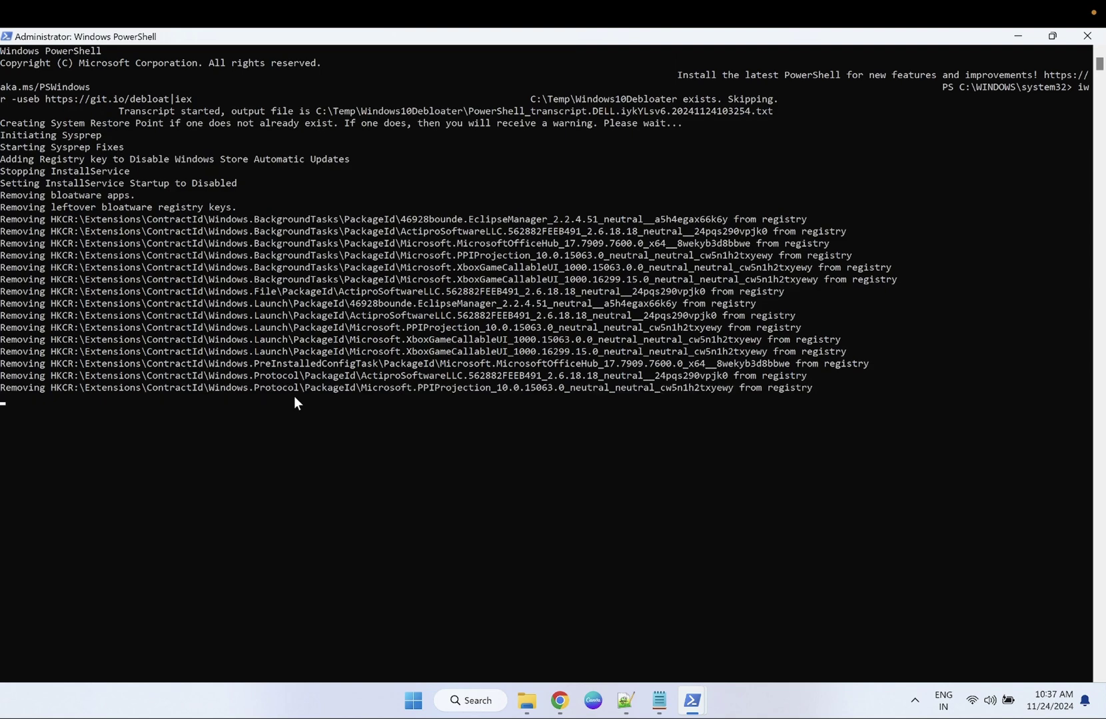
key(super+e)
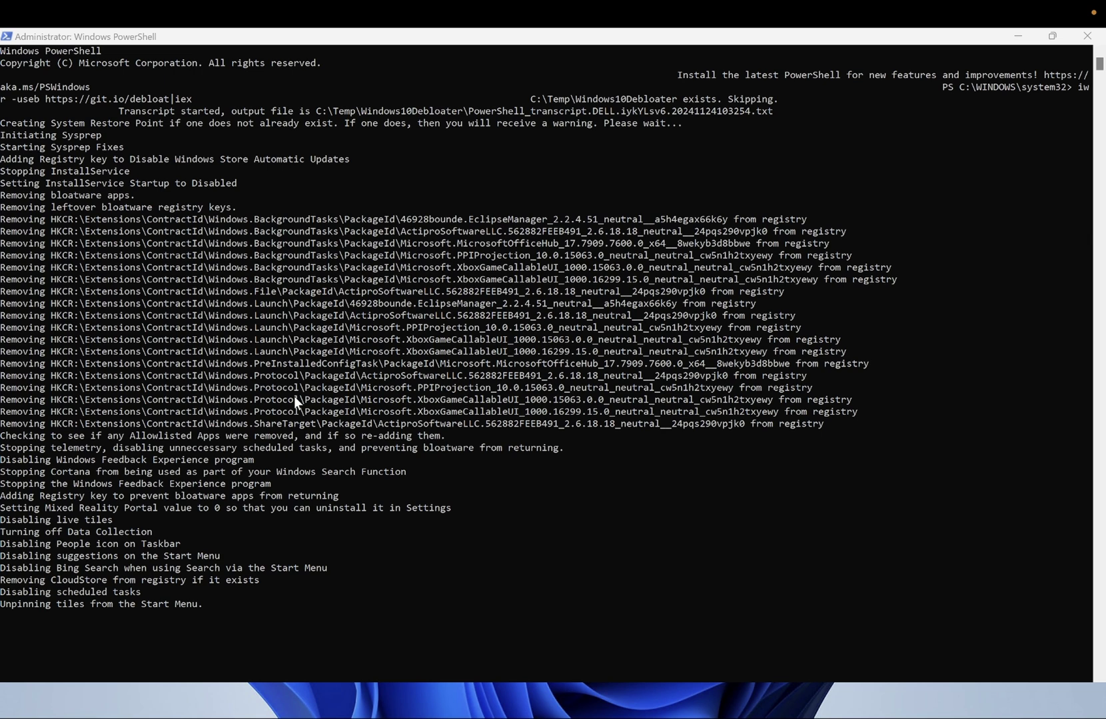
key(super)
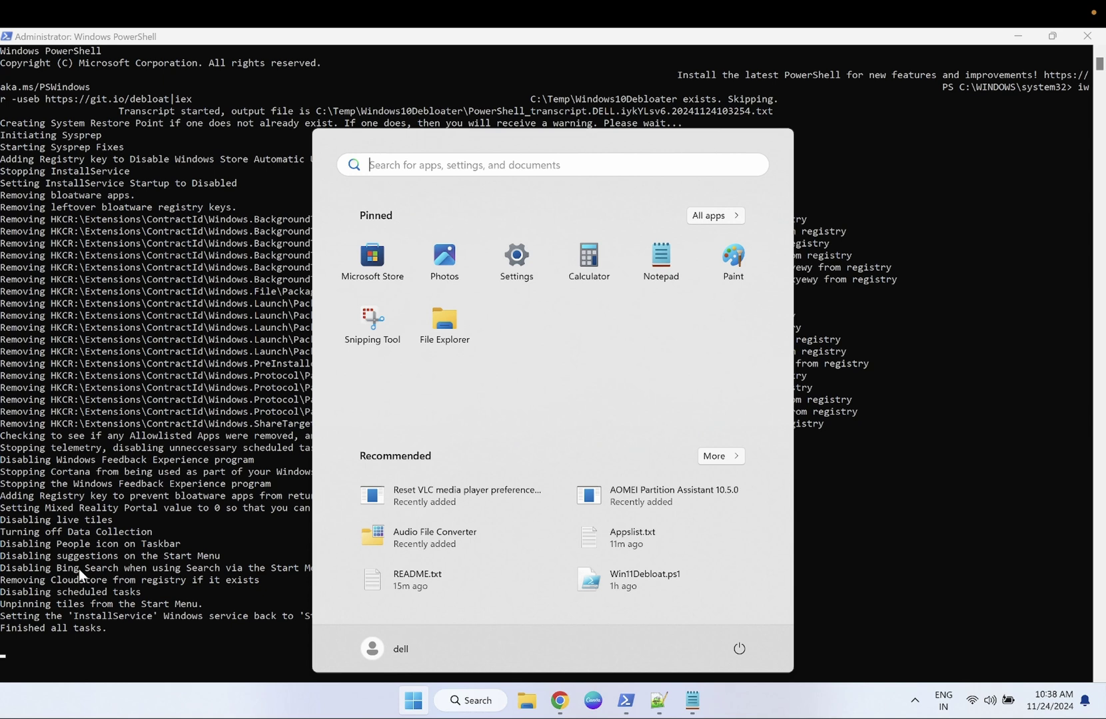
click(140, 623)
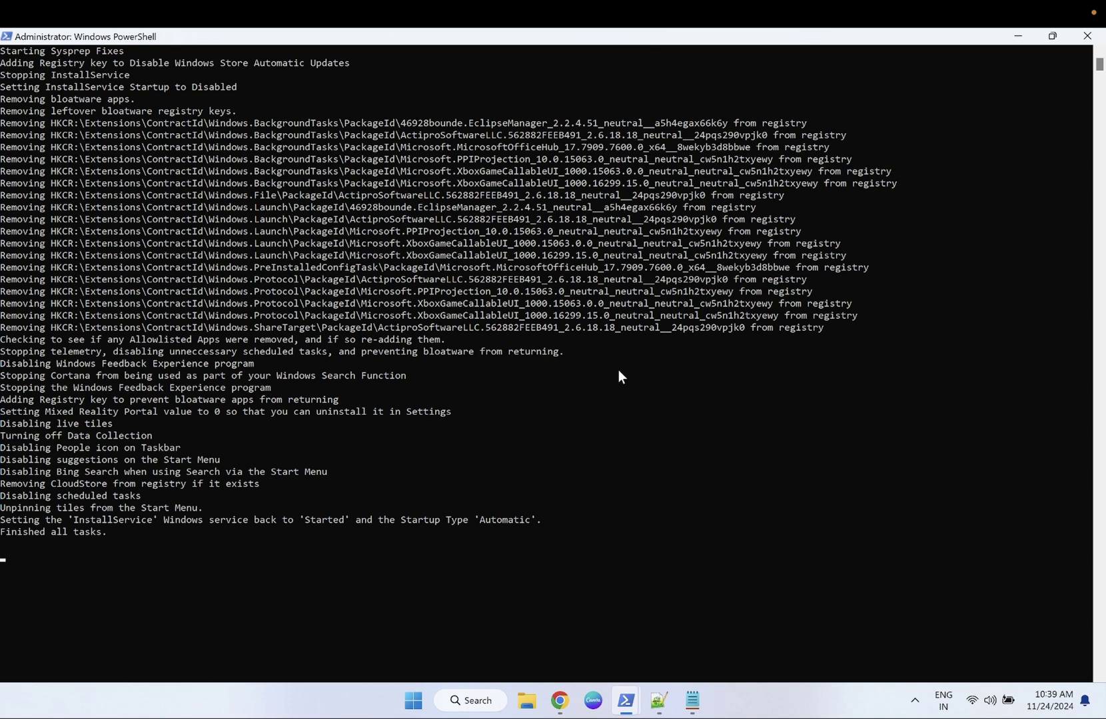
click(1080, 41)
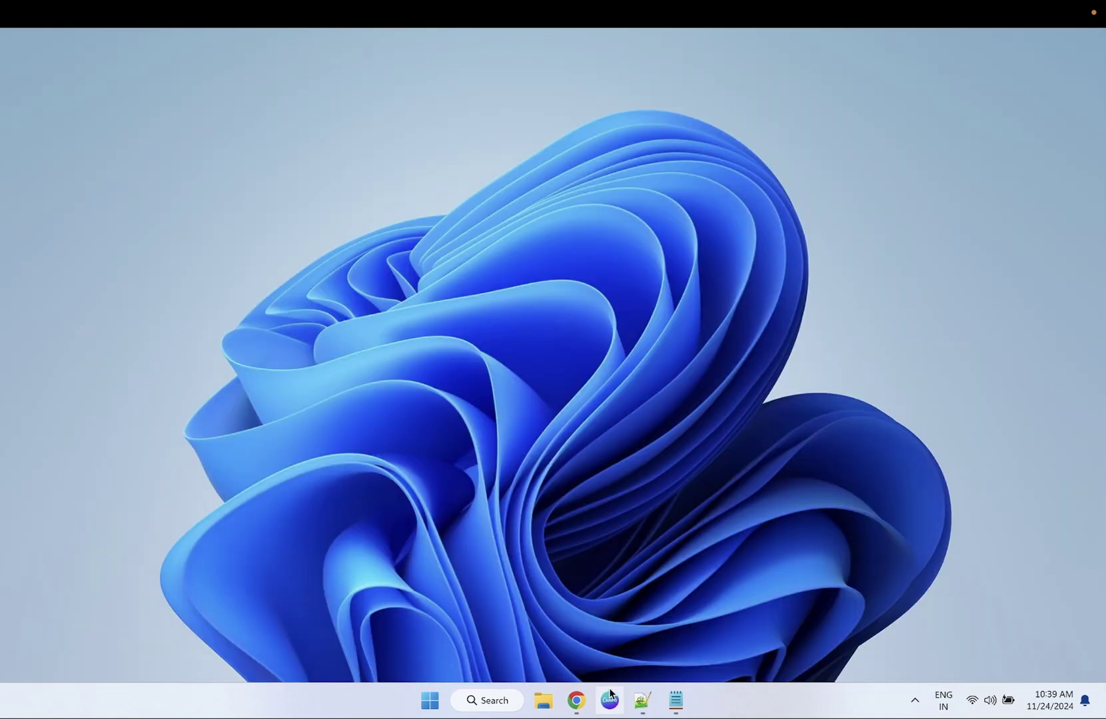
- Open the Downloads folder in File Explorer and extract Windows10Debloater-master.zip to the suggested Windows10Debloater-master folder
click(487, 701)
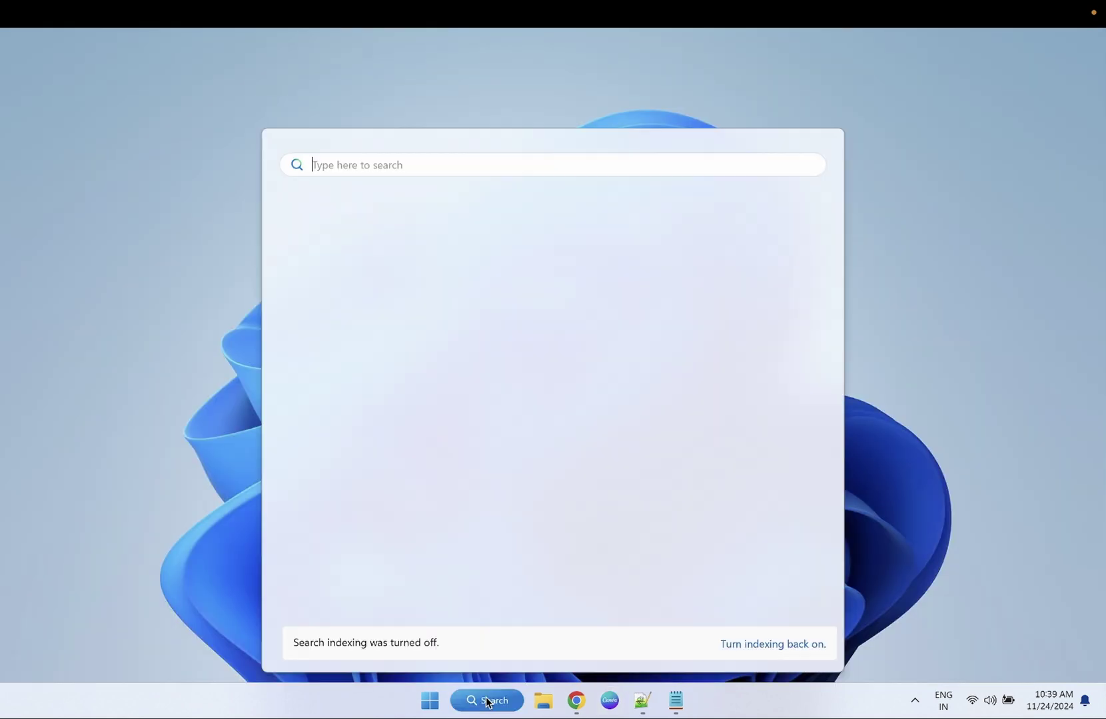
click(524, 697)
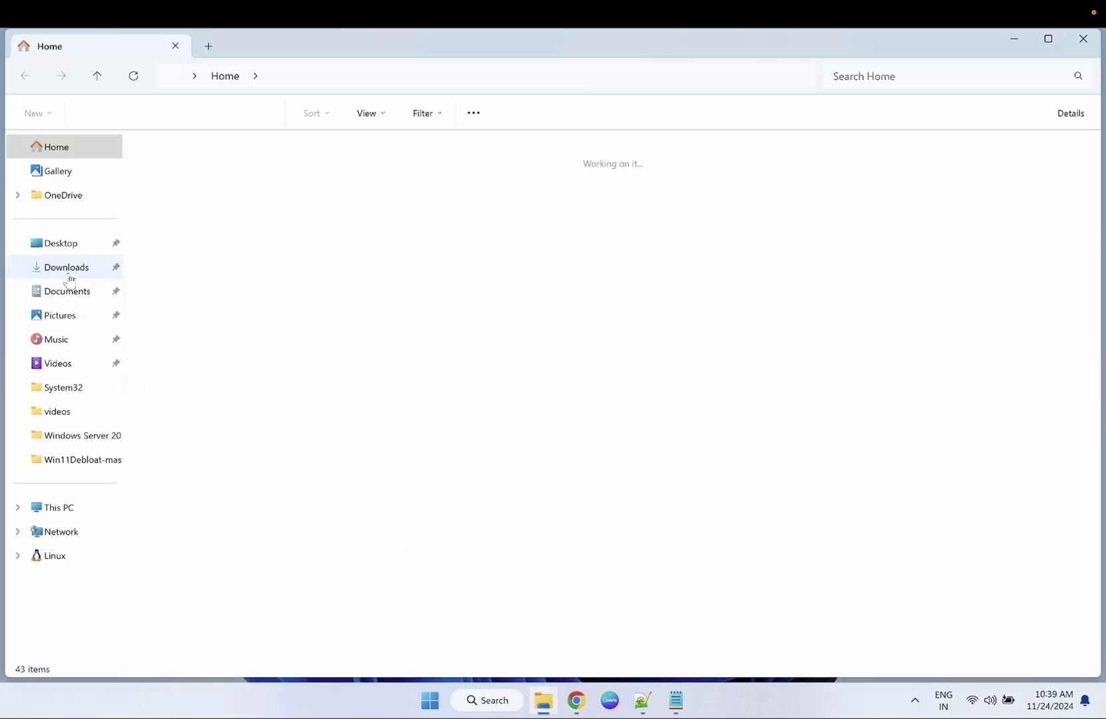
click(67, 268)
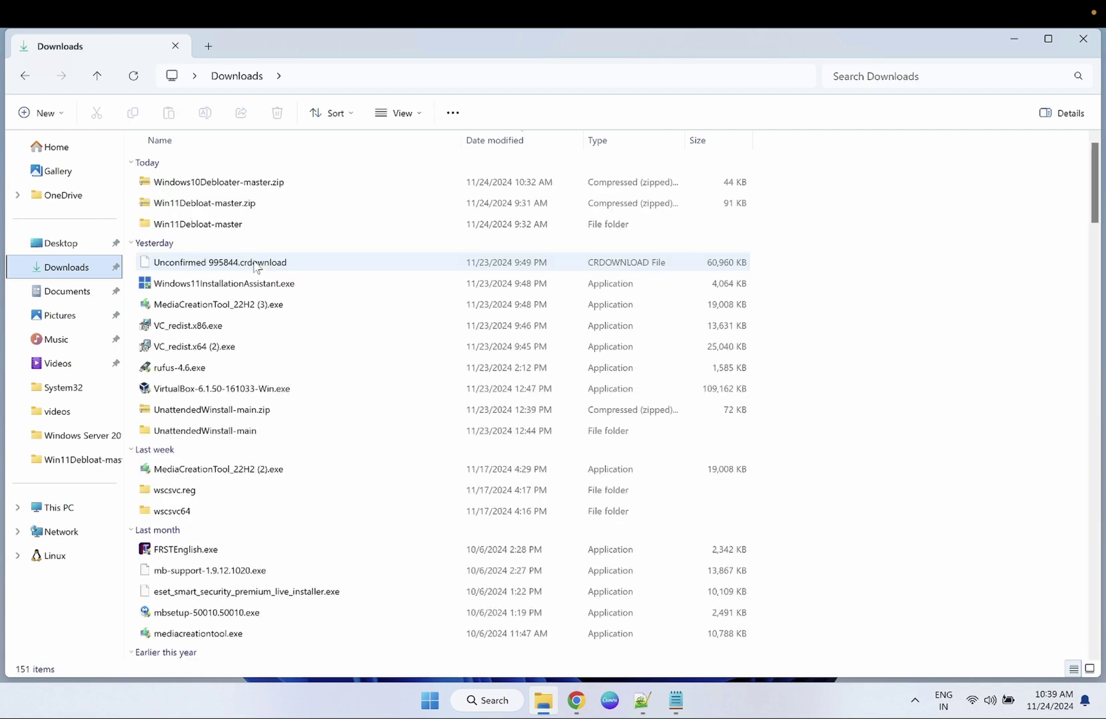
click(223, 189)
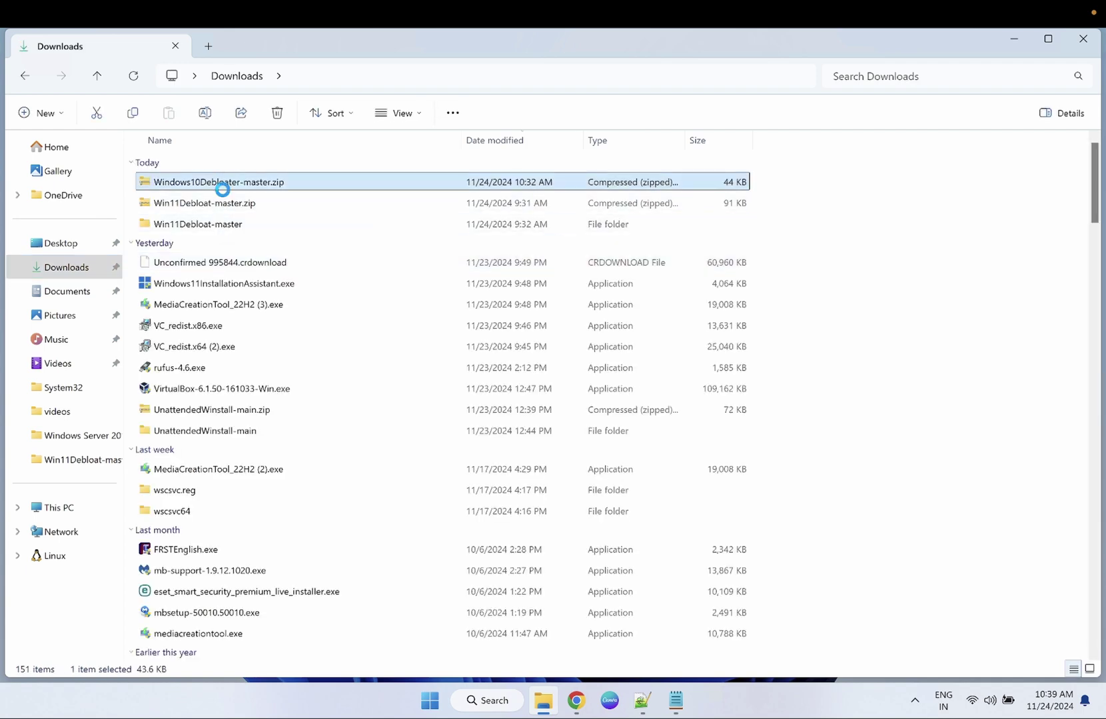
right_click(223, 184)
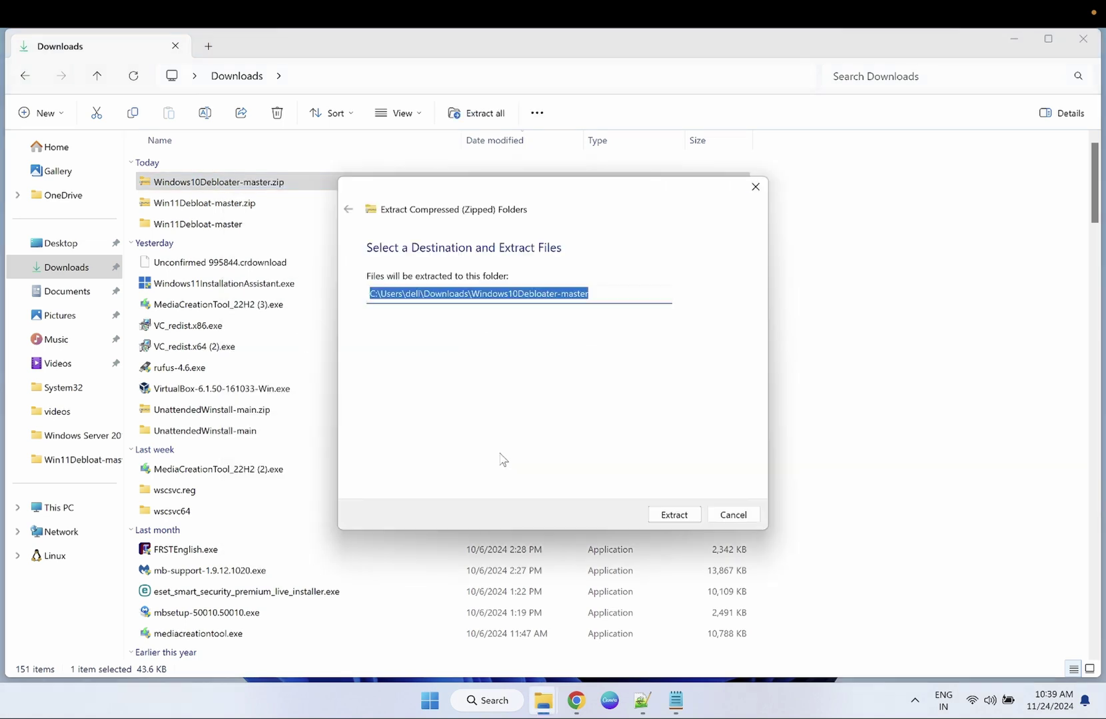
click(674, 515)
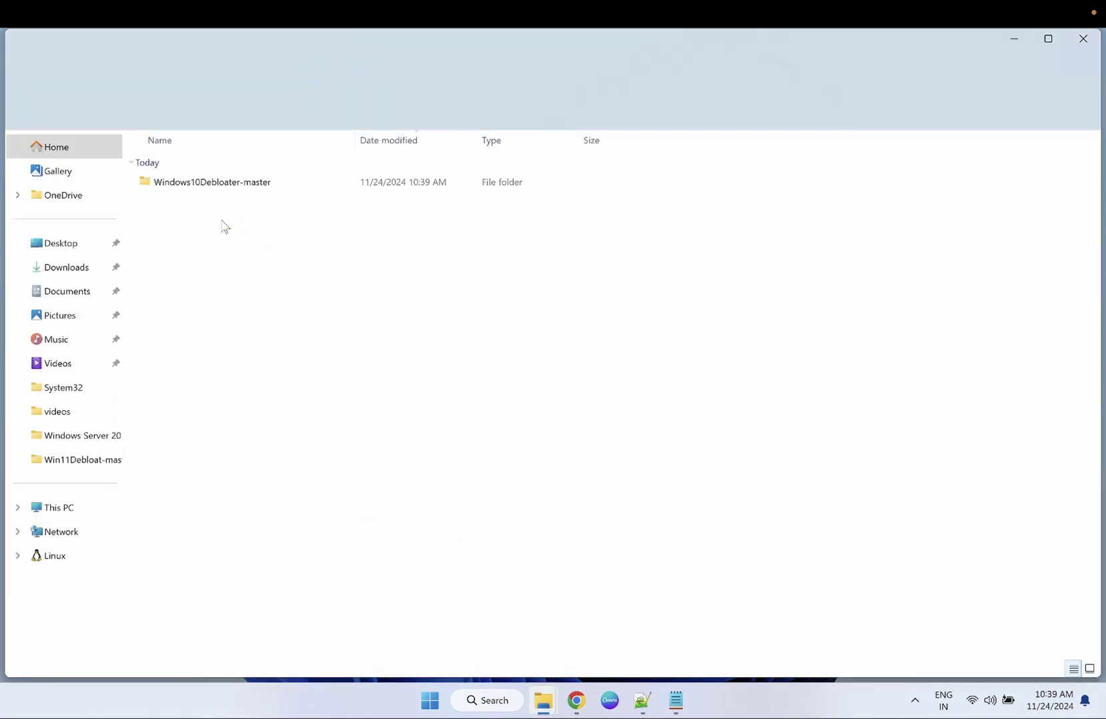
- Run Windows10DebloaterGUI.ps1 from the extracted folder with PowerShell, allow it to run once, and close the Windows10Debloater window
double_click(241, 182)
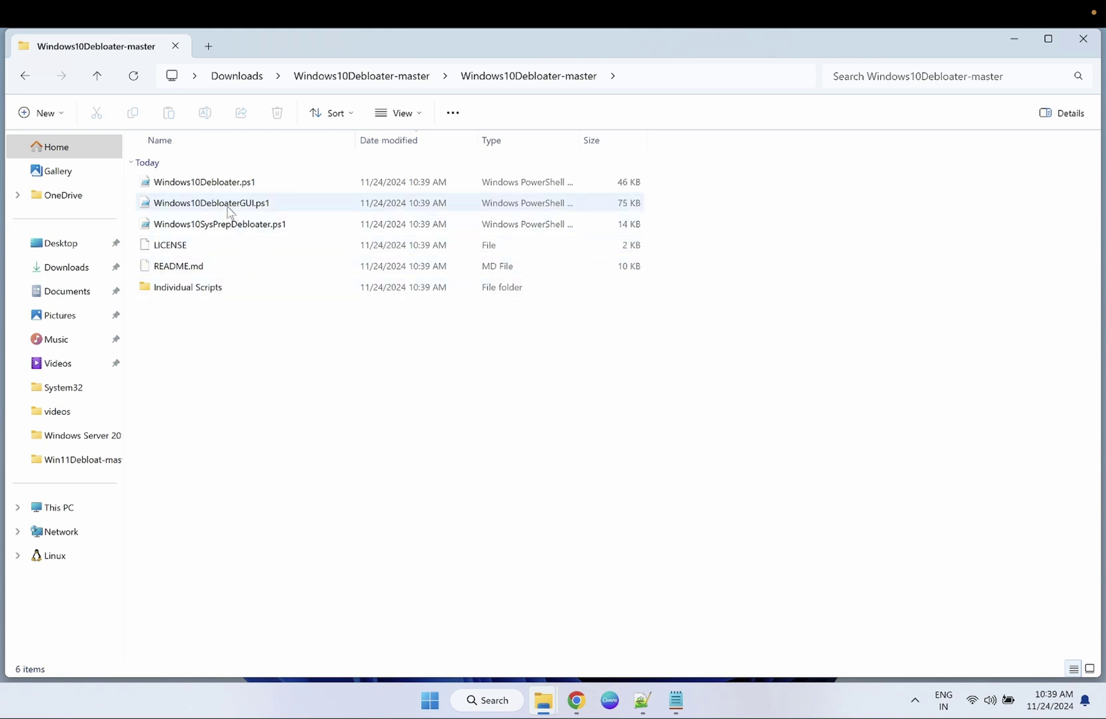
click(205, 203)
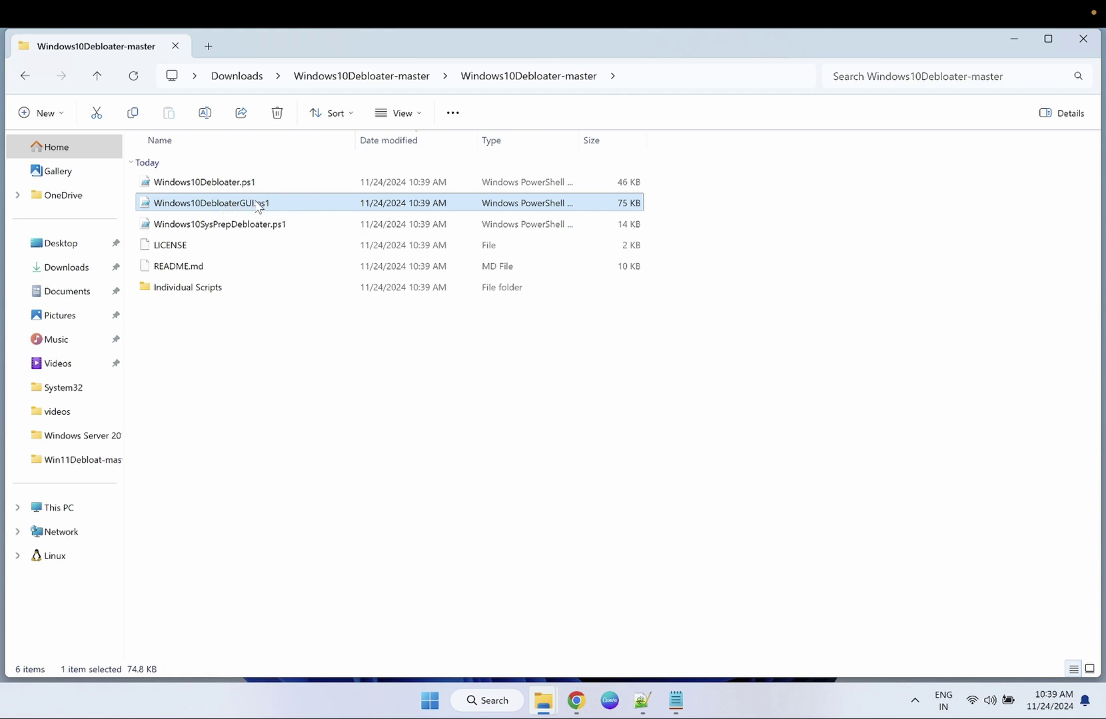
right_click(259, 206)
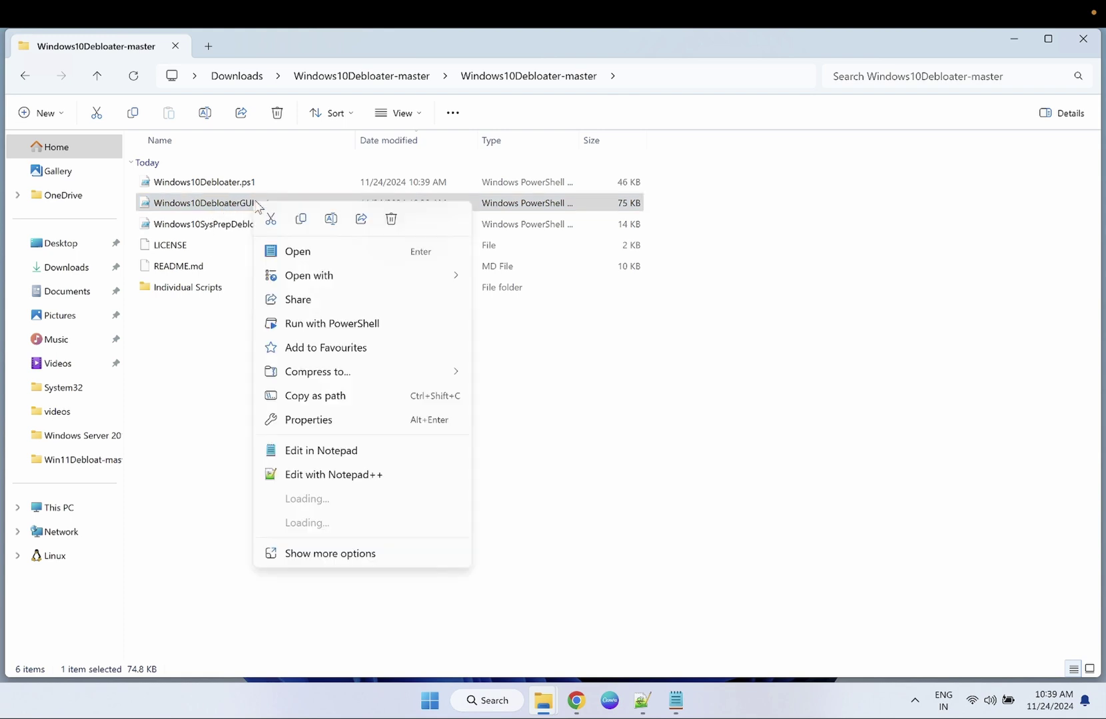
click(346, 325)
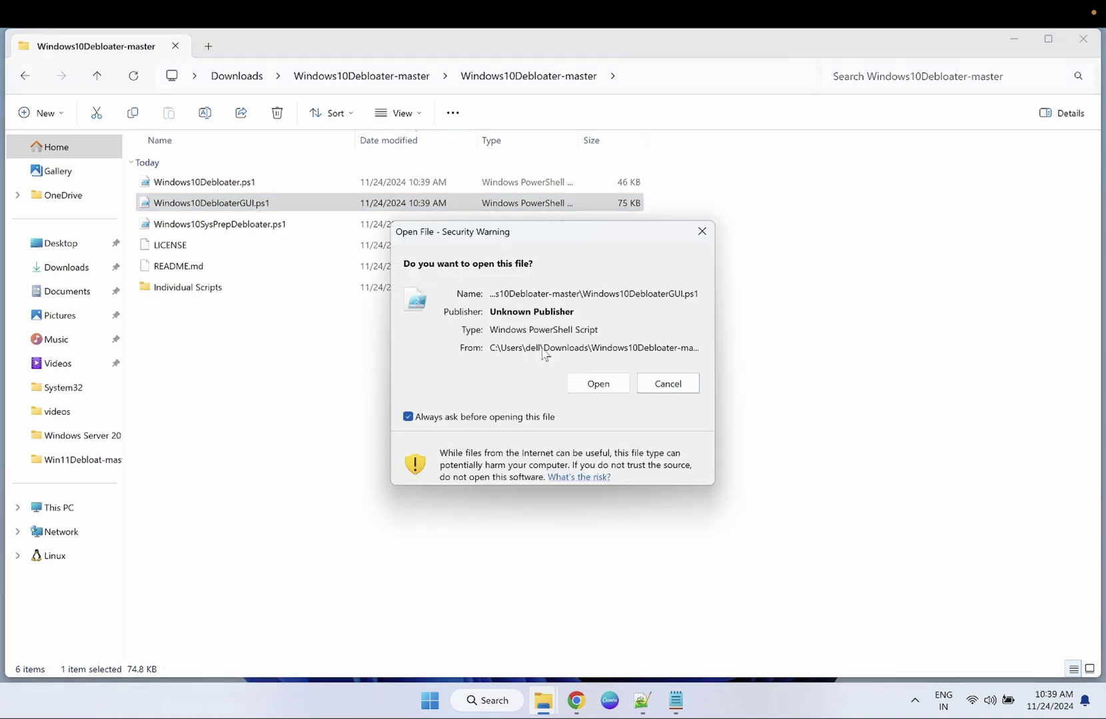
click(601, 390)
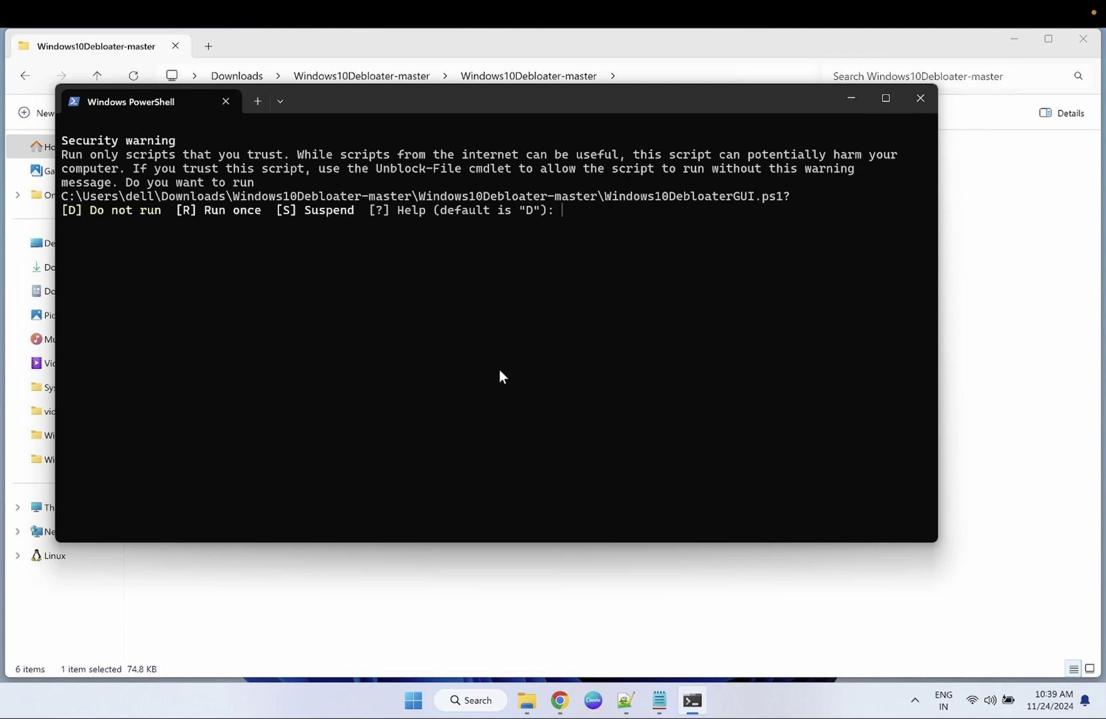
text(R)
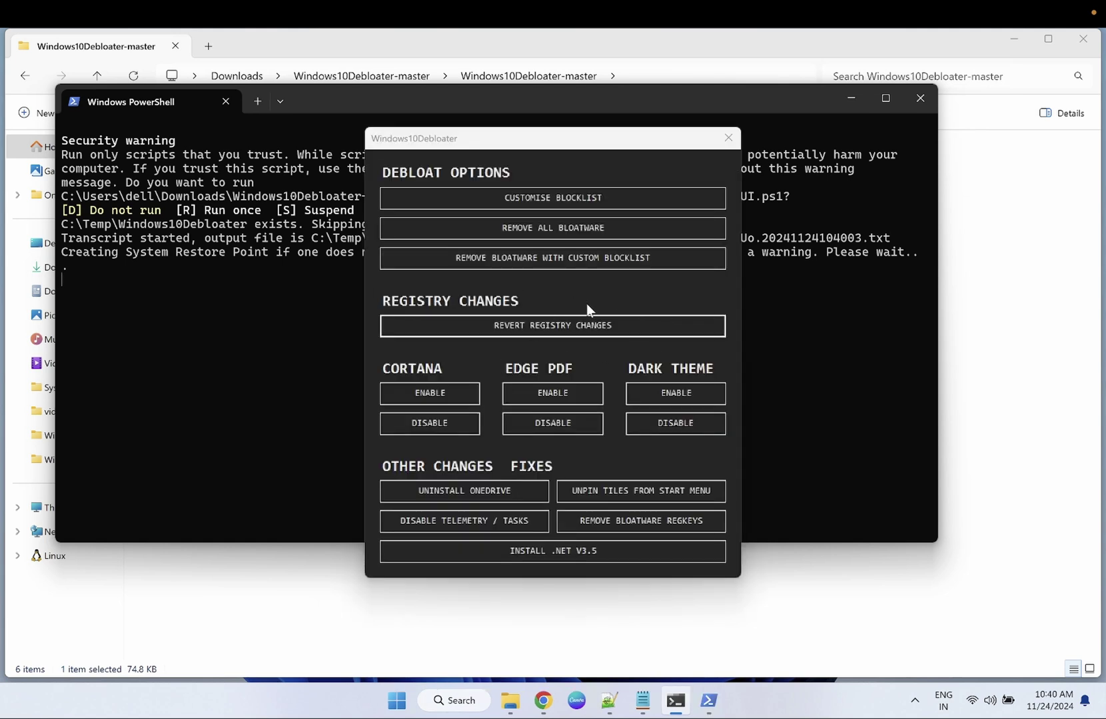
click(842, 99)
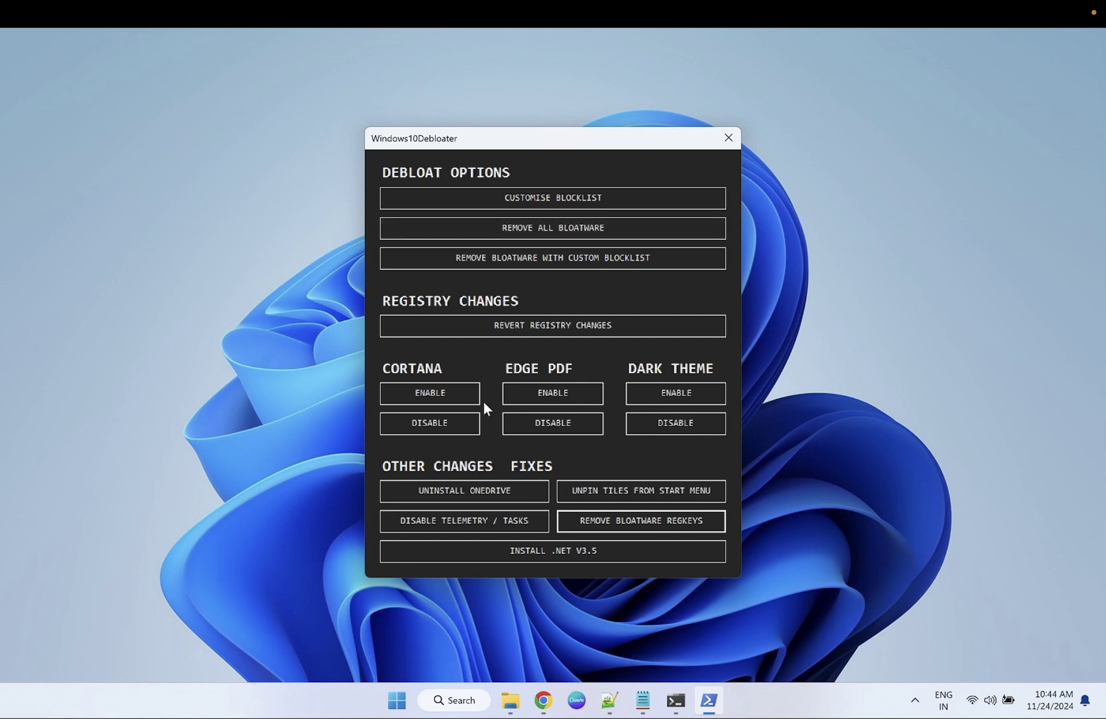
click(732, 144)
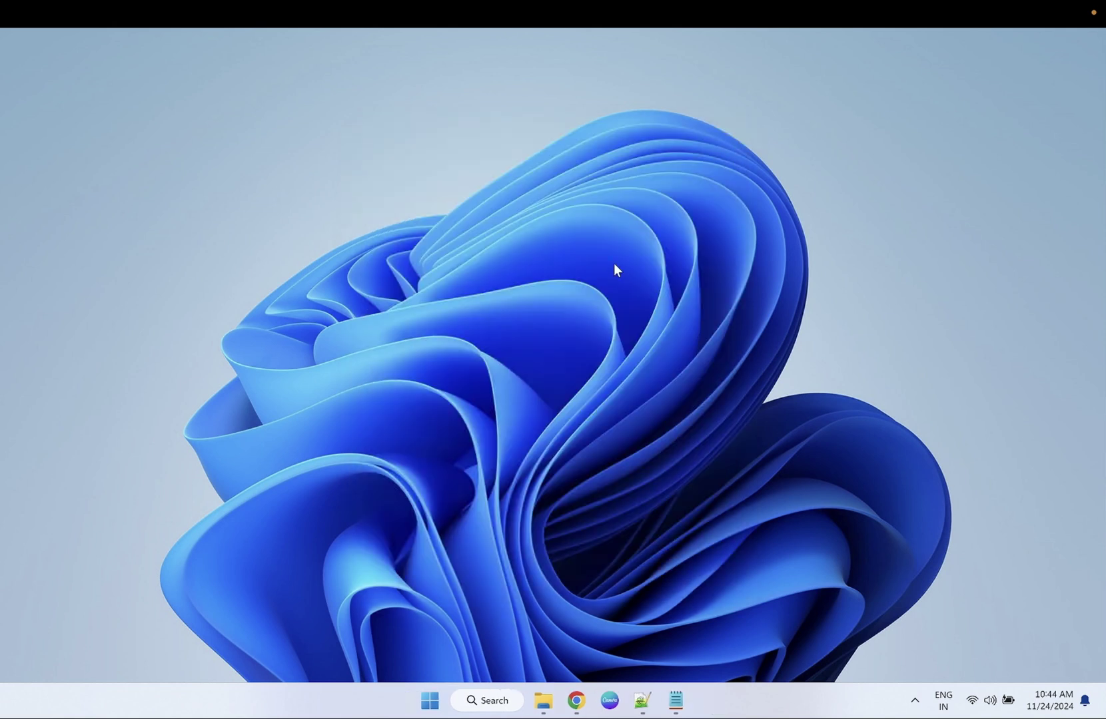
- Uninstall AOMEI Partition Assistant 10.5.0 through Add or remove programs, review the other installed apps, and close Settings
click(492, 701)
text(add)
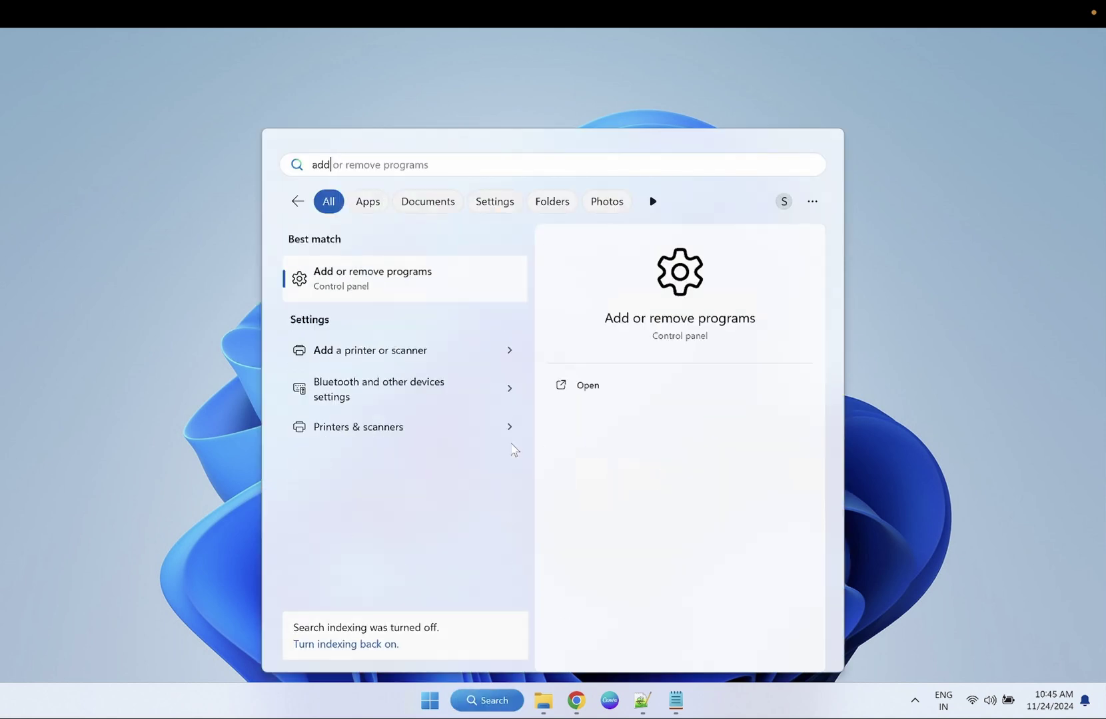
click(434, 279)
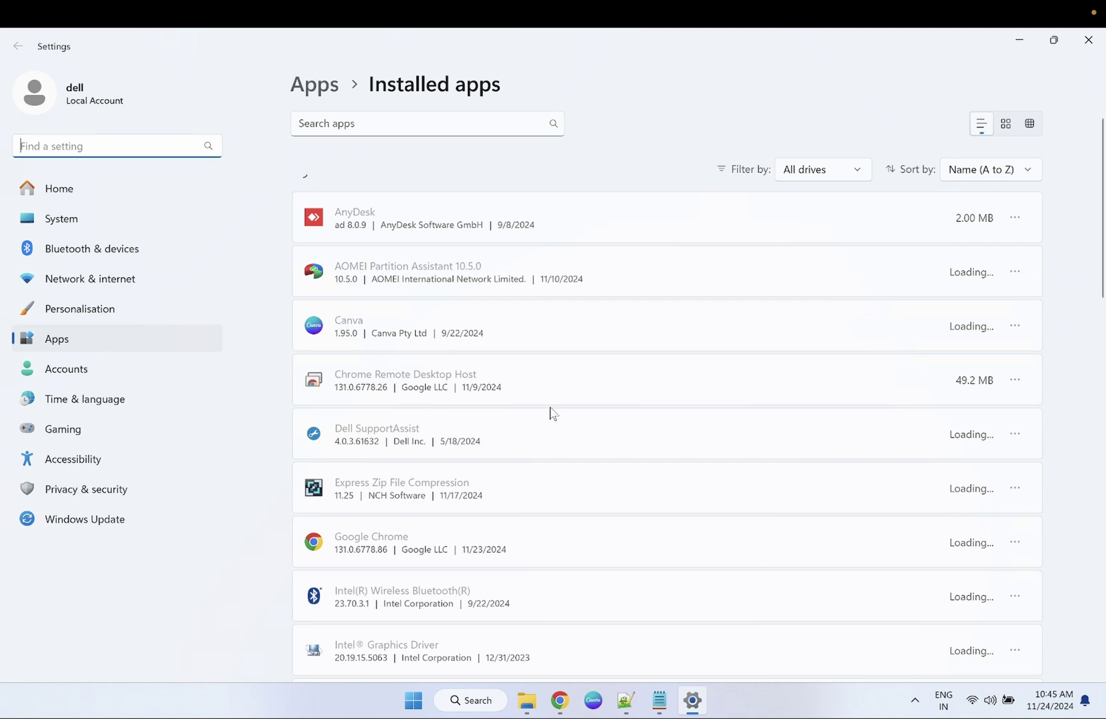
click(1014, 271)
click(857, 329)
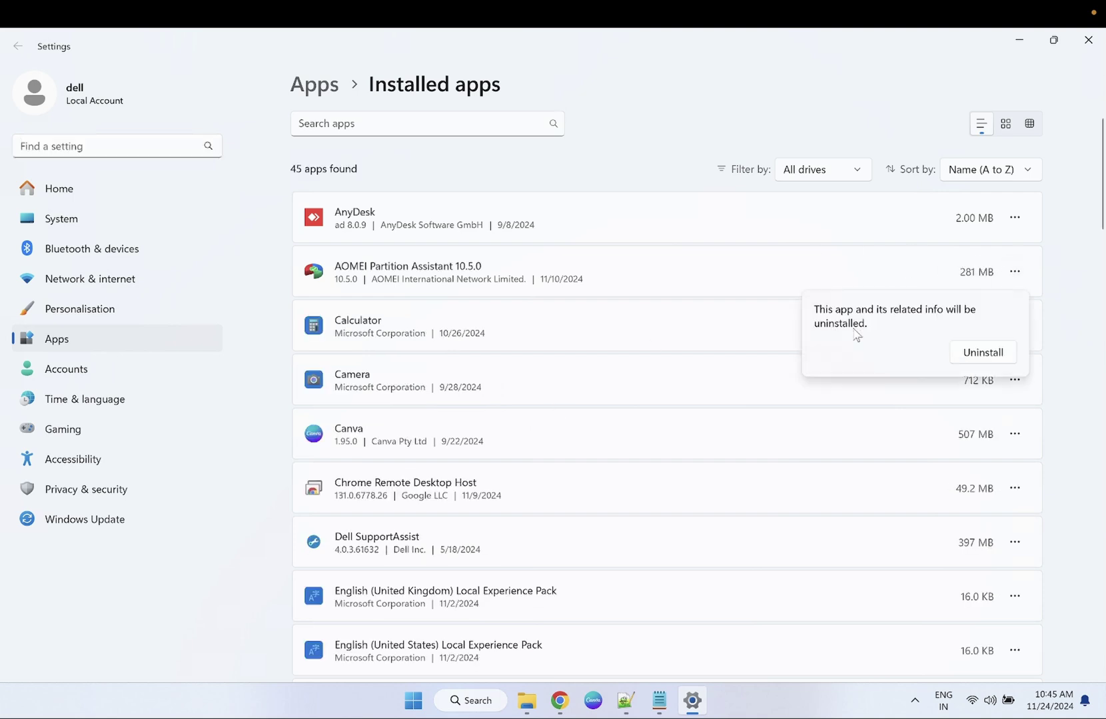
click(960, 361)
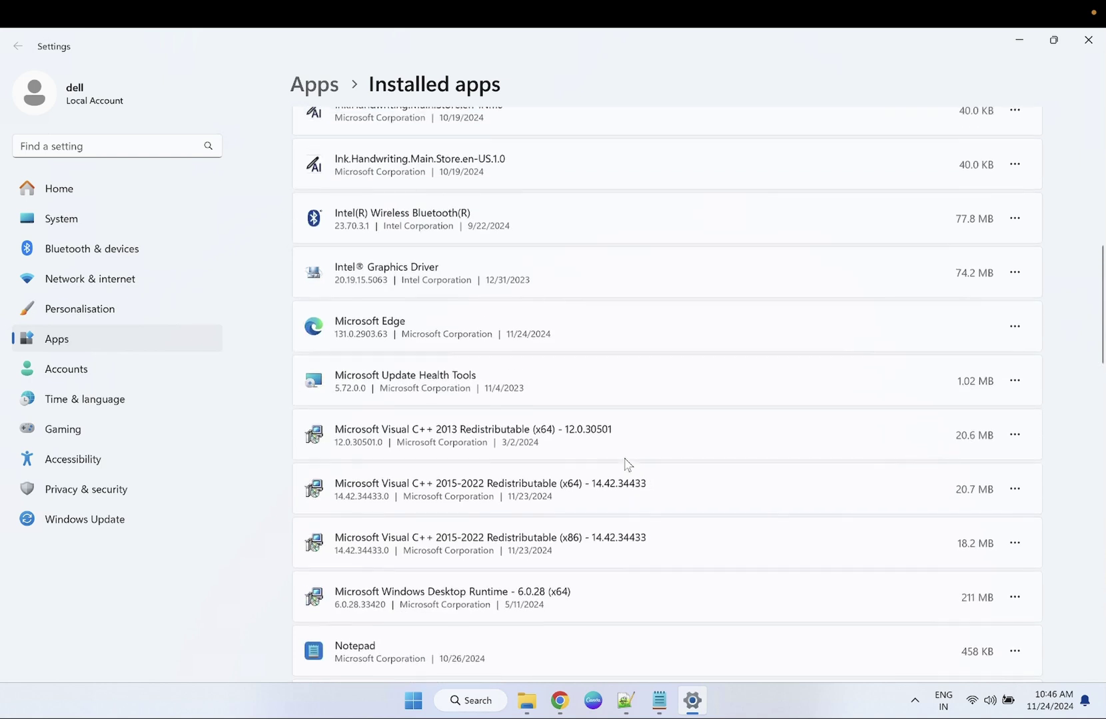
scroll(625, 464, down, 10)
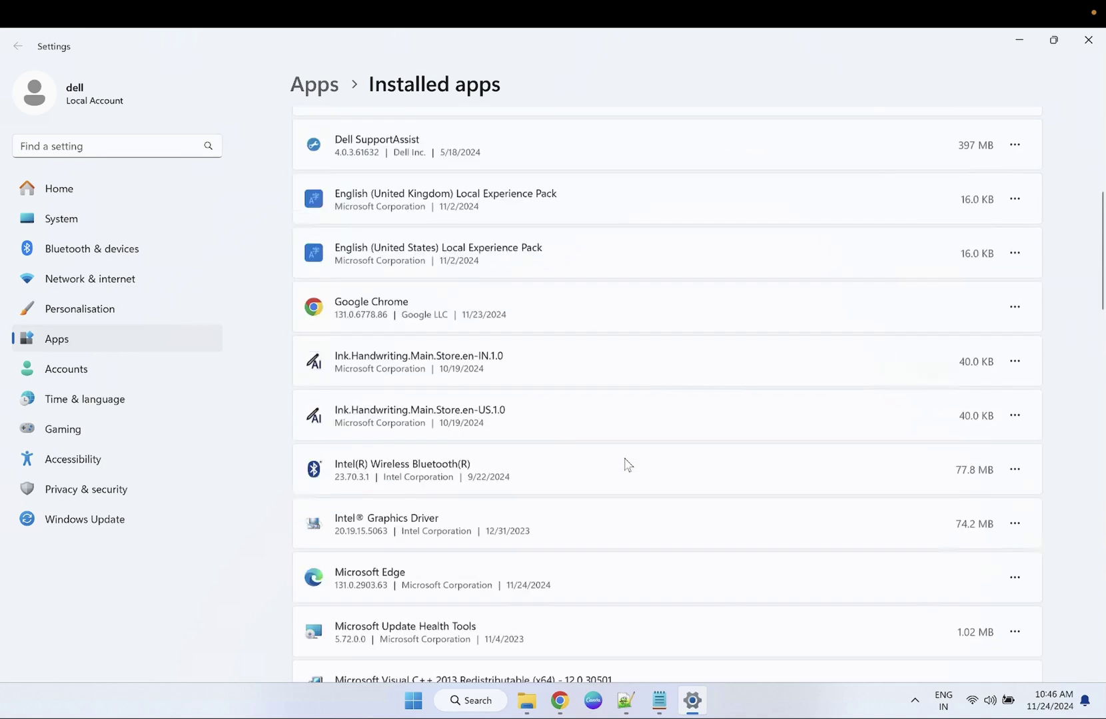
scroll(625, 465, down, 10)
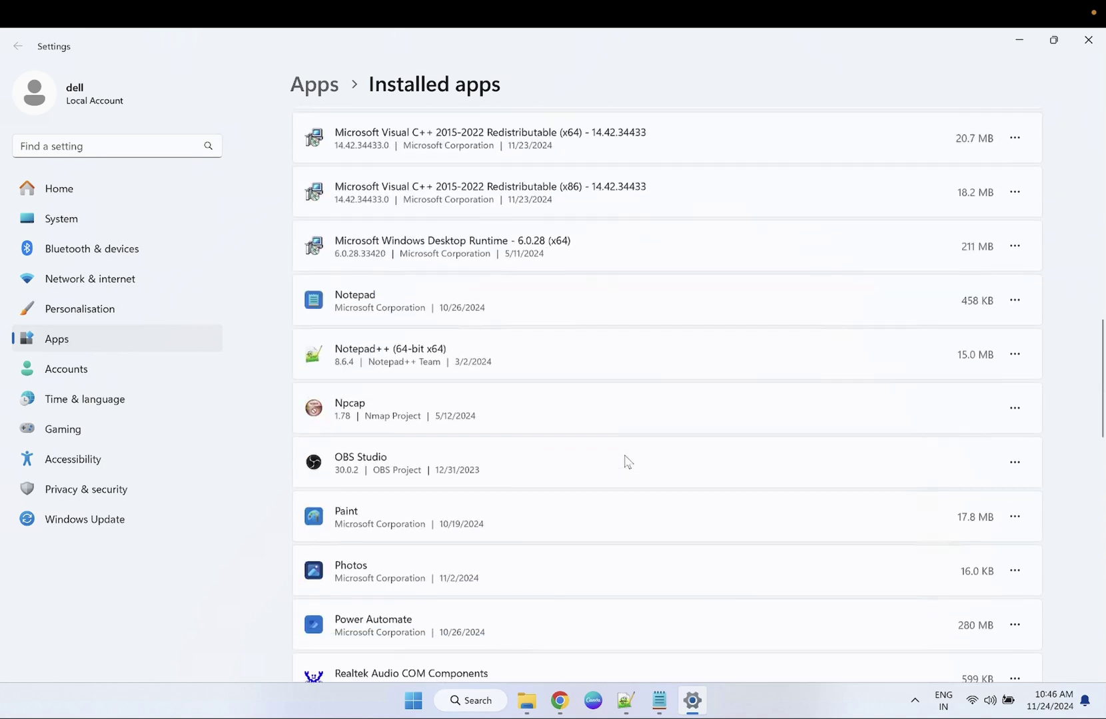
scroll(624, 462, down, 5)
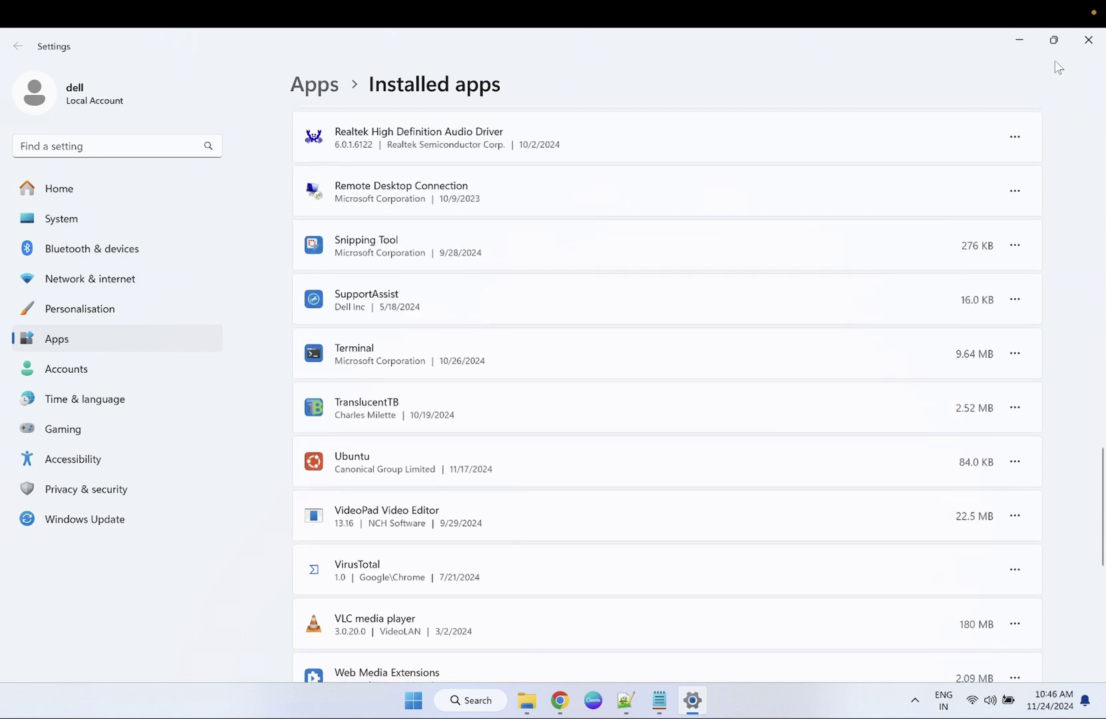
click(1082, 40)
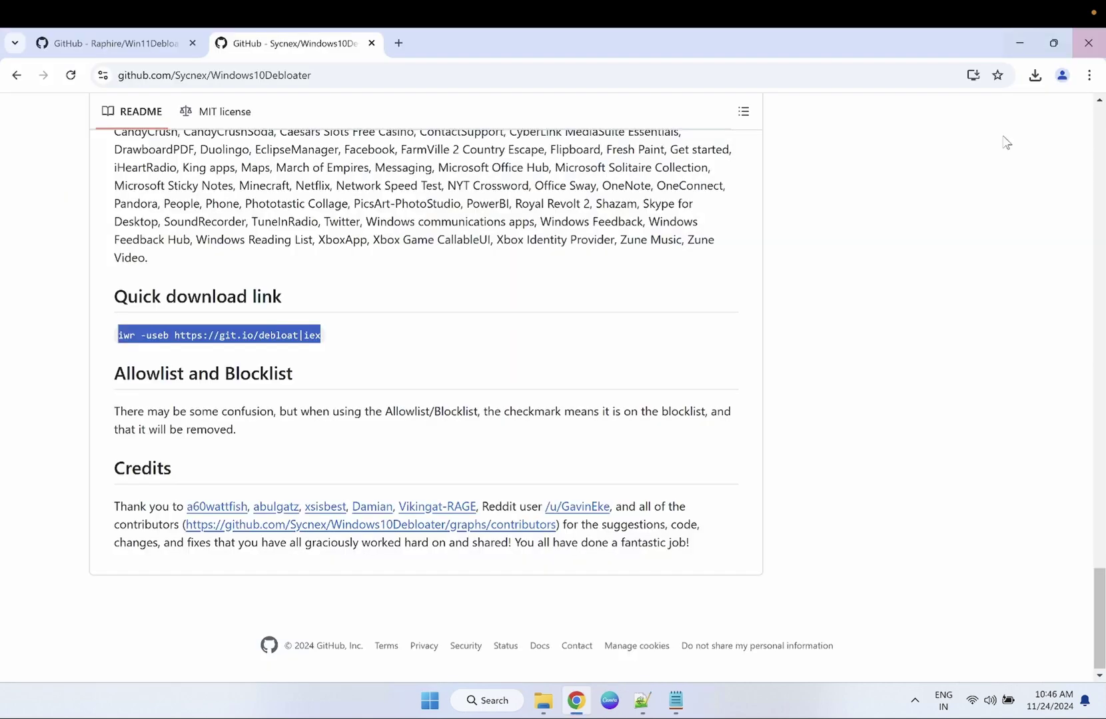
- Open Task Manager, maximize it, and show the list of startup apps
right_click(790, 714)
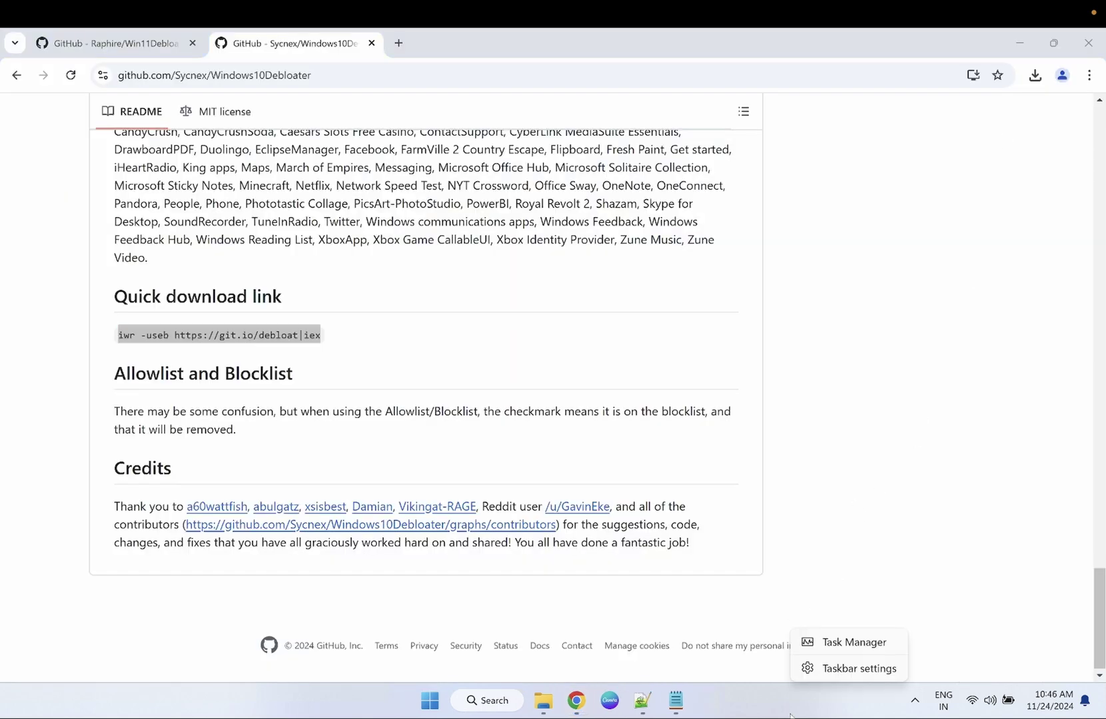
click(843, 645)
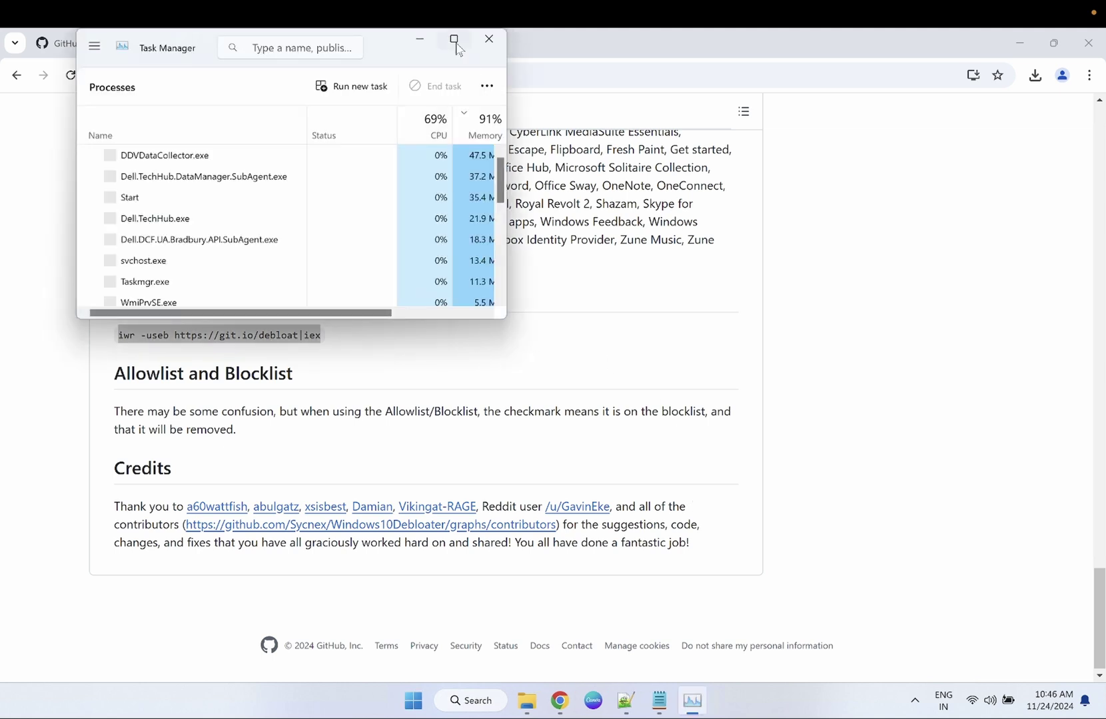
click(454, 39)
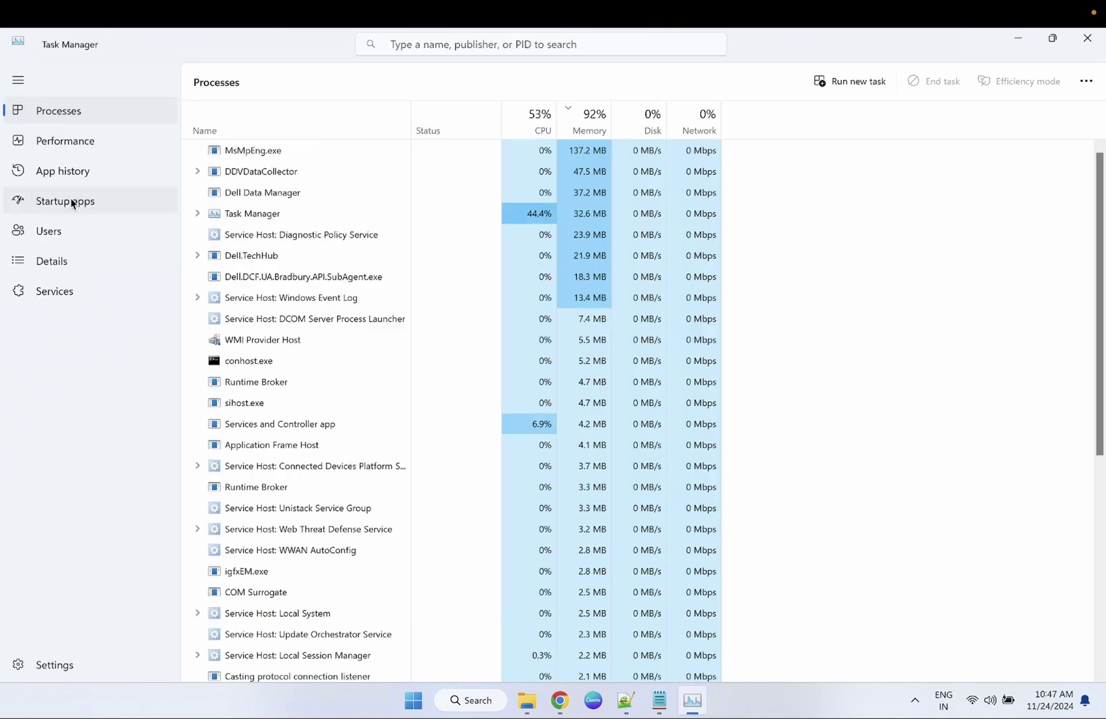
click(73, 203)
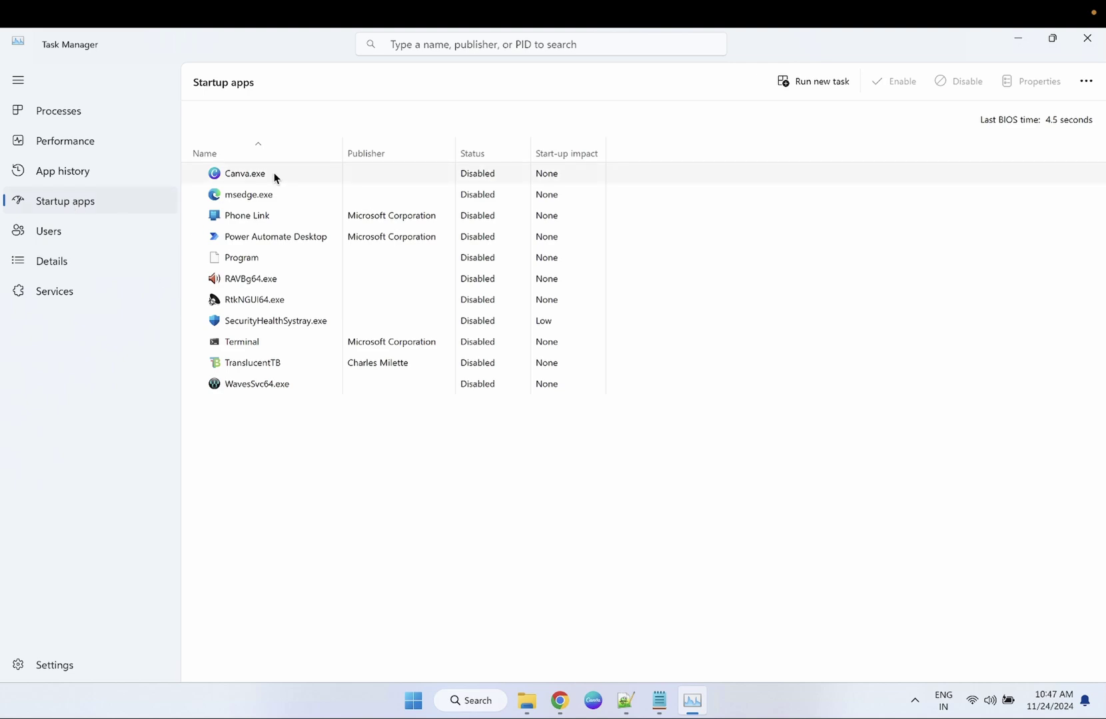
- Check which actions are available for the Canva.exe and RAVBg64.exe startup entries
right_click(274, 176)
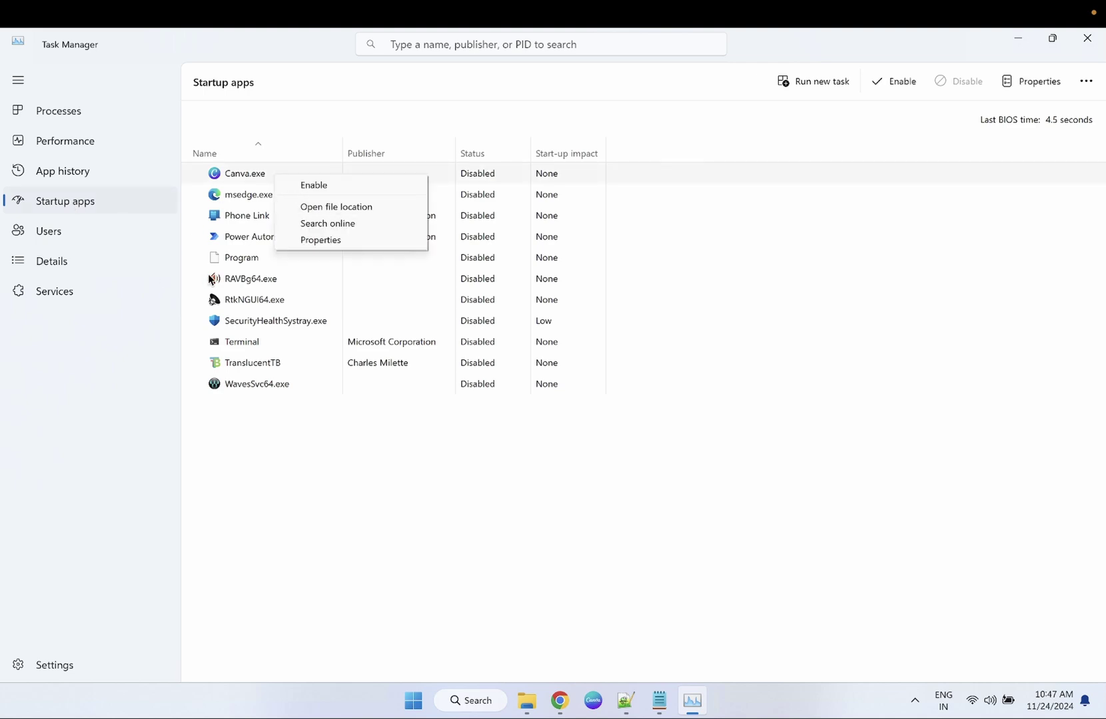
right_click(241, 278)
right_click(242, 279)
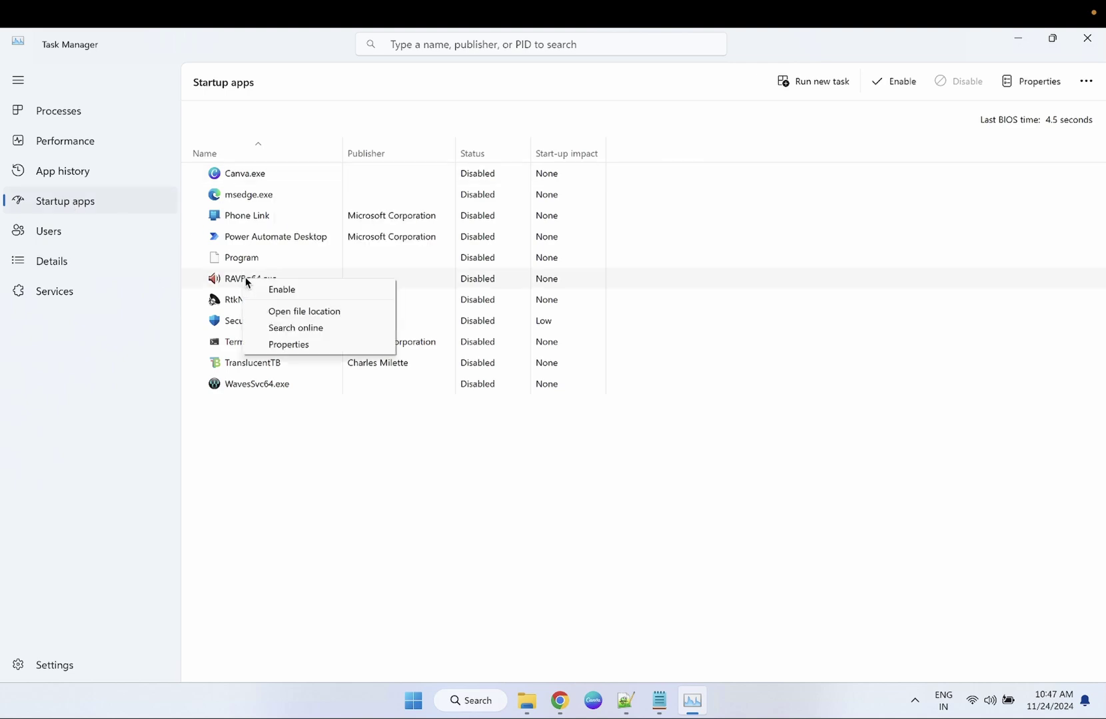
click(228, 323)
- Enable TranslucentTB as a startup app and reopen the available actions for its entry
right_click(239, 363)
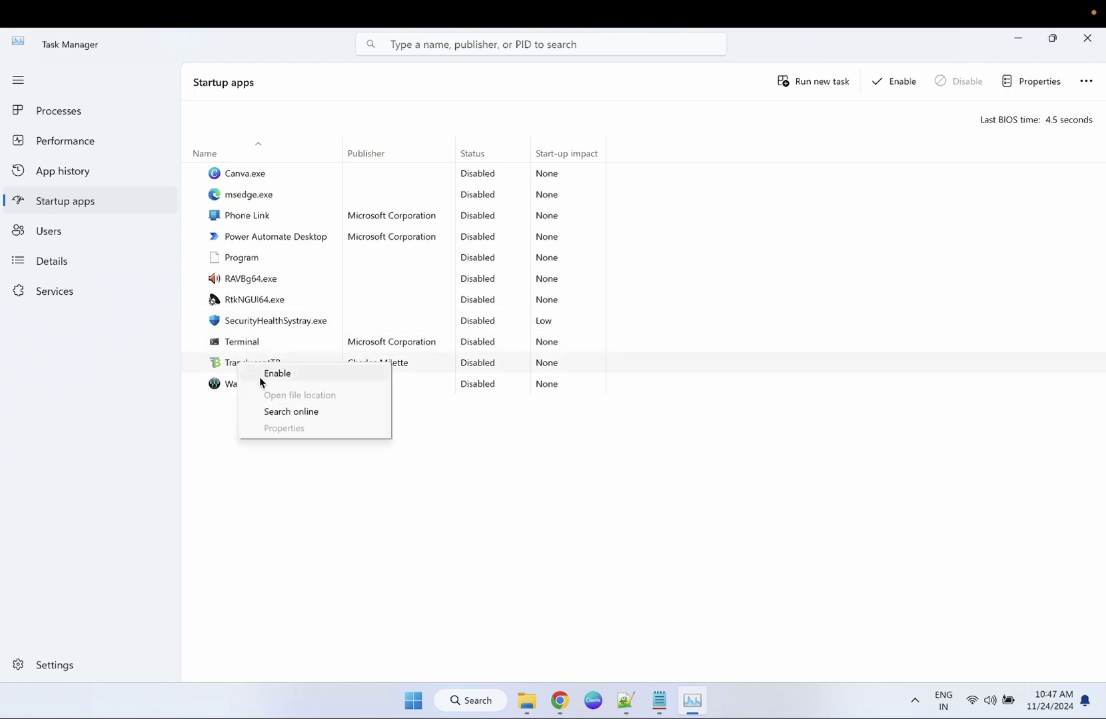
click(262, 378)
right_click(266, 365)
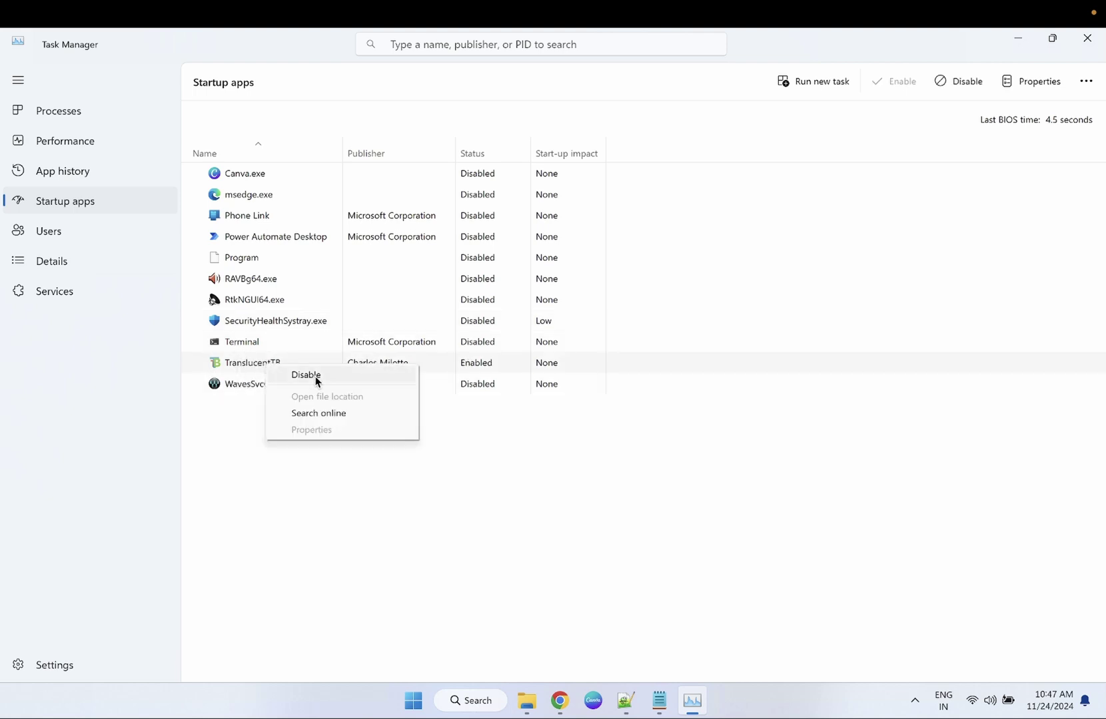